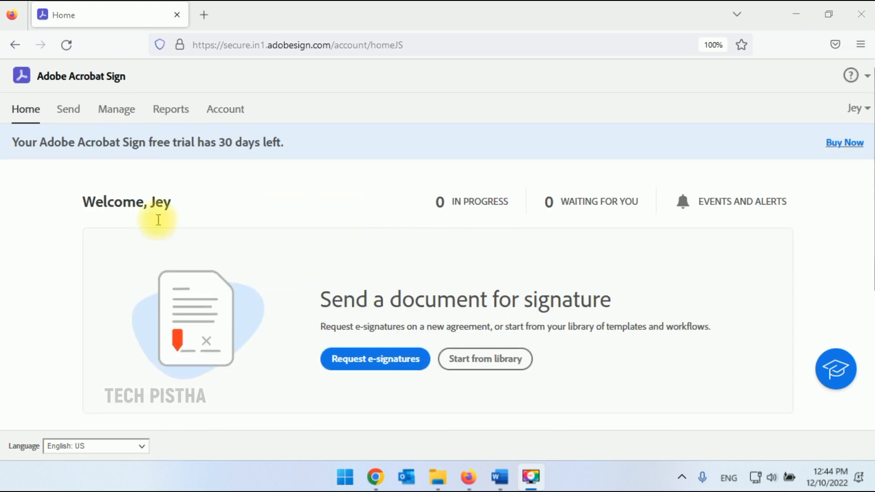
# Create a new library template and choose Reusable document as its template type.
pyautogui.scroll(-4, 328, 228)
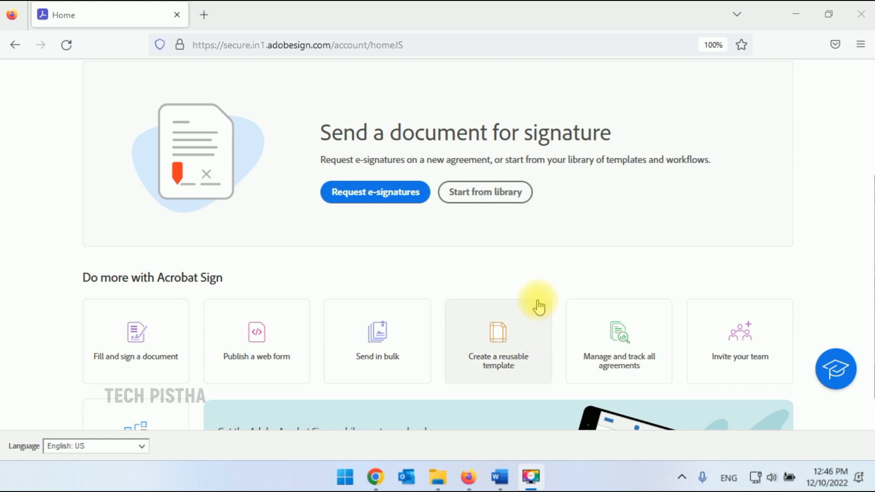
pyautogui.click(517, 354)
pyautogui.click(517, 355)
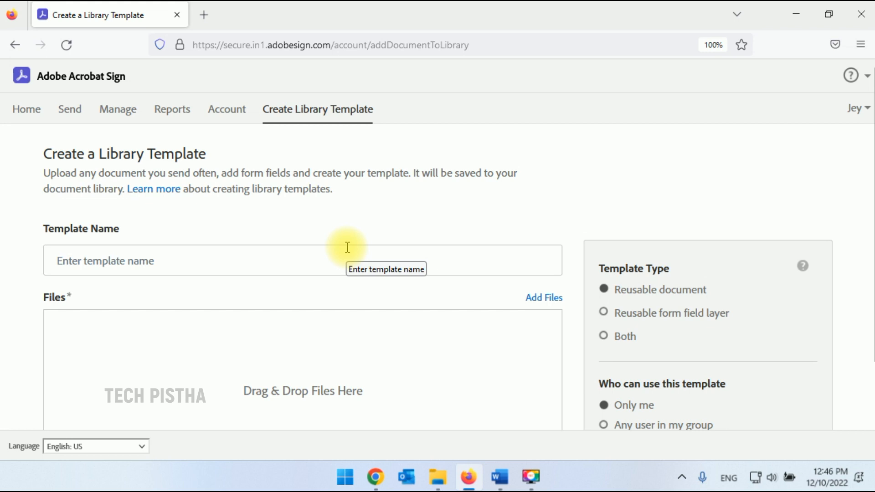
pyautogui.scroll(-1, 389, 341)
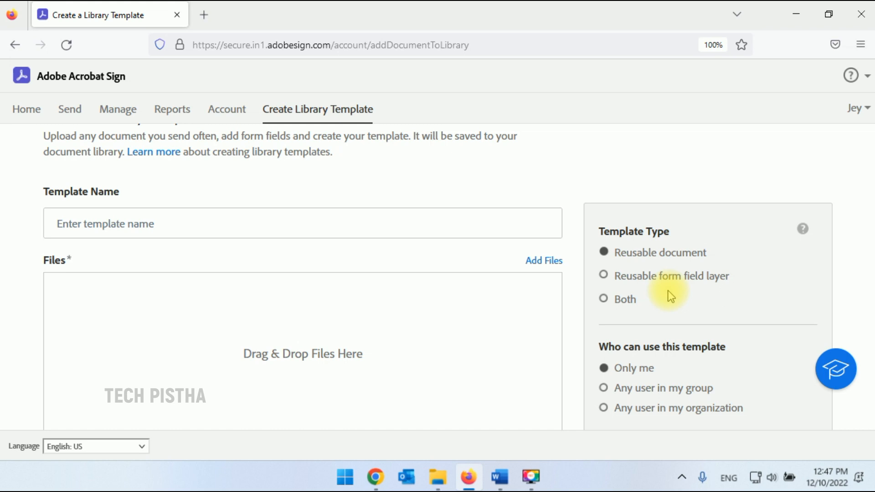
pyautogui.click(633, 286)
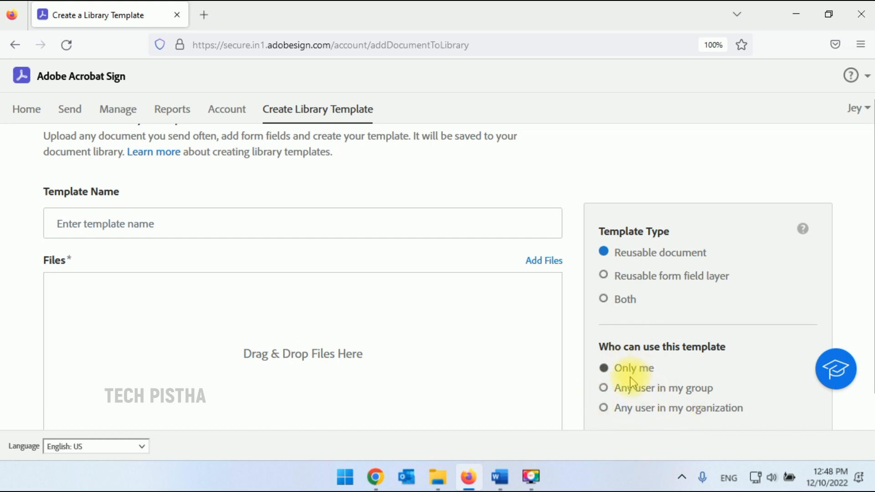
# Upload Non Disclosure Agreement.docx from the Downloads folder as the template file.
pyautogui.click(548, 263)
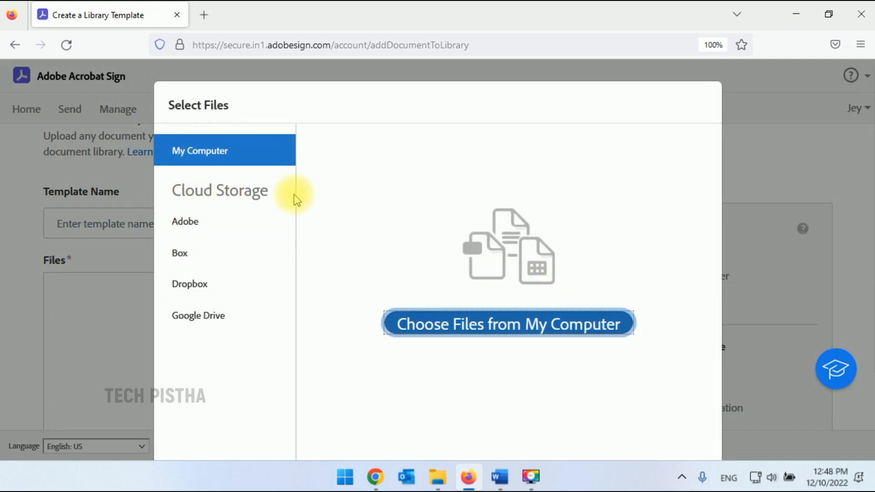
pyautogui.click(266, 223)
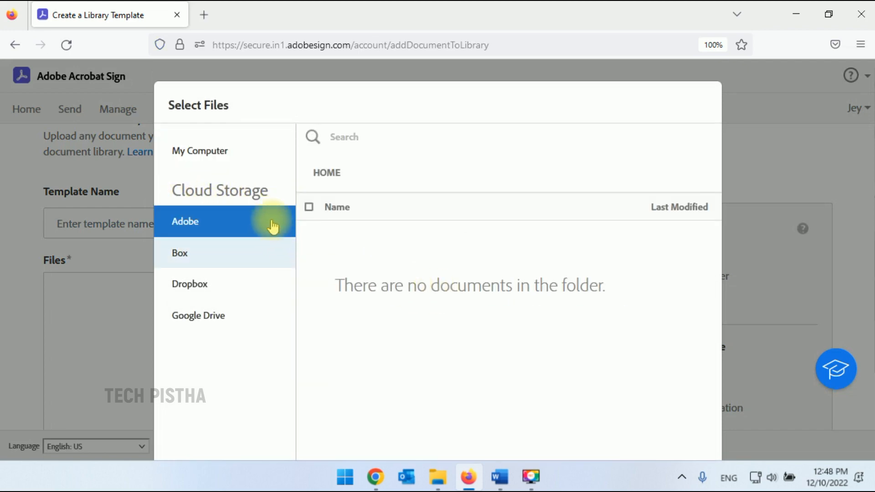
pyautogui.click(218, 152)
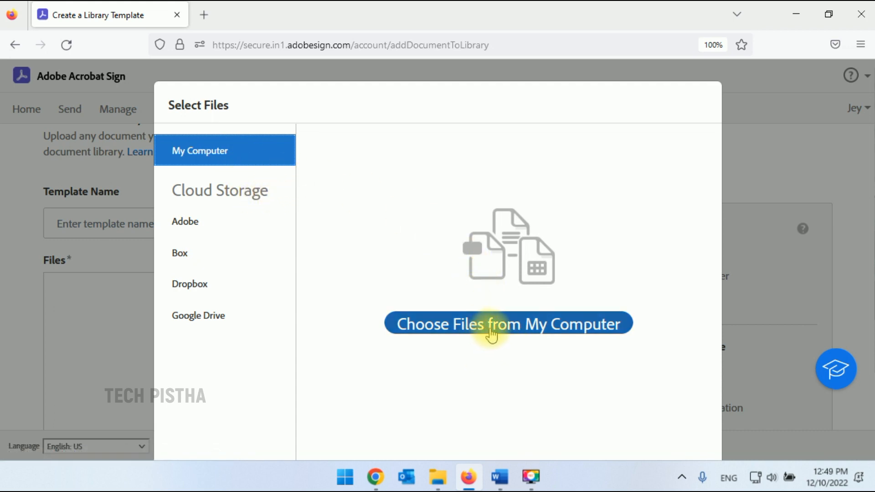
pyautogui.click(506, 332)
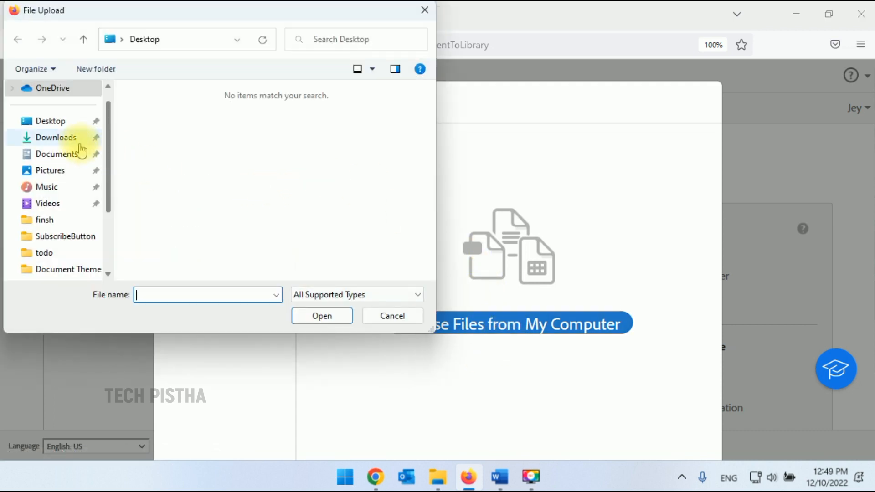
pyautogui.click(62, 137)
pyautogui.click(187, 127)
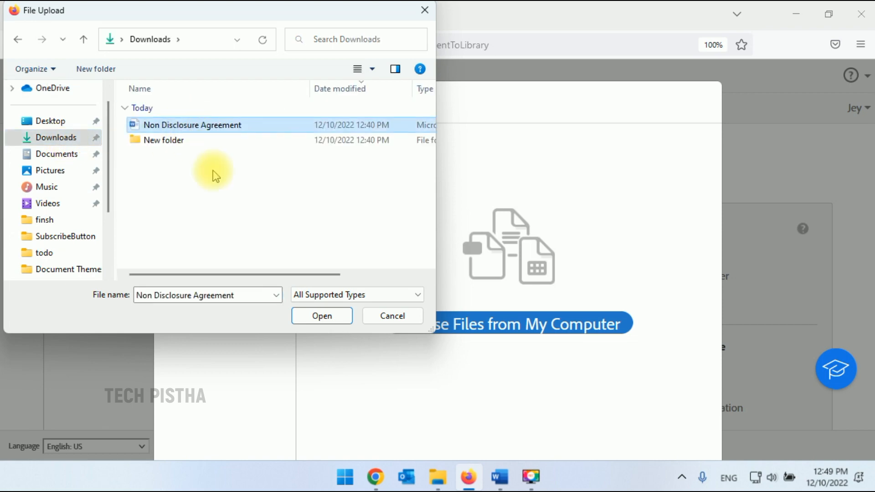
pyautogui.click(322, 317)
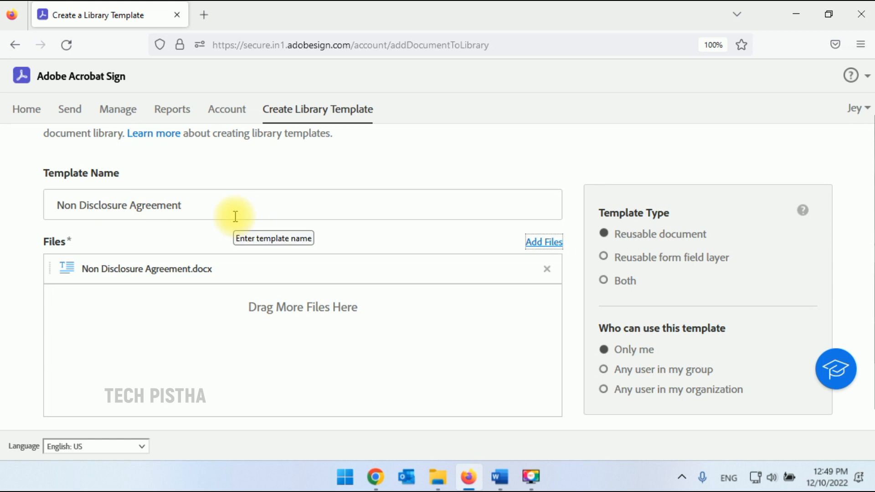
# Keep the template name Non Disclosure Agreement and proceed to Preview & Add Fields.
pyautogui.click(208, 205)
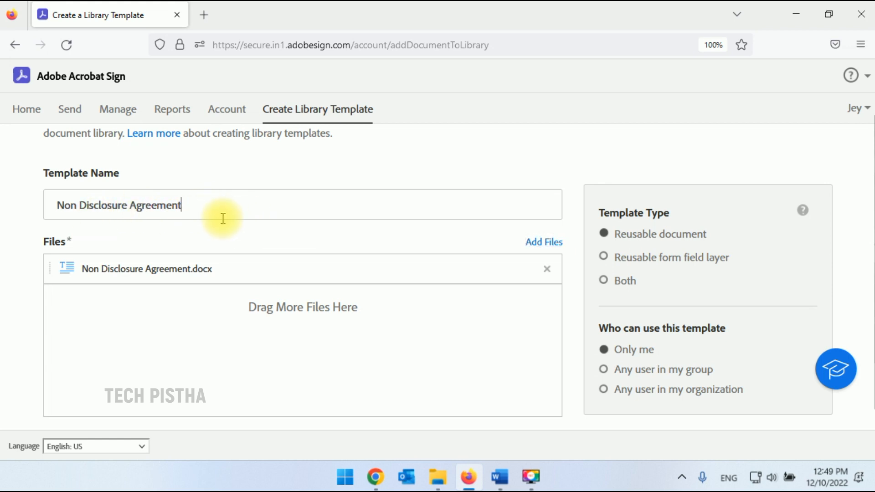
pyautogui.scroll(-1, 441, 312)
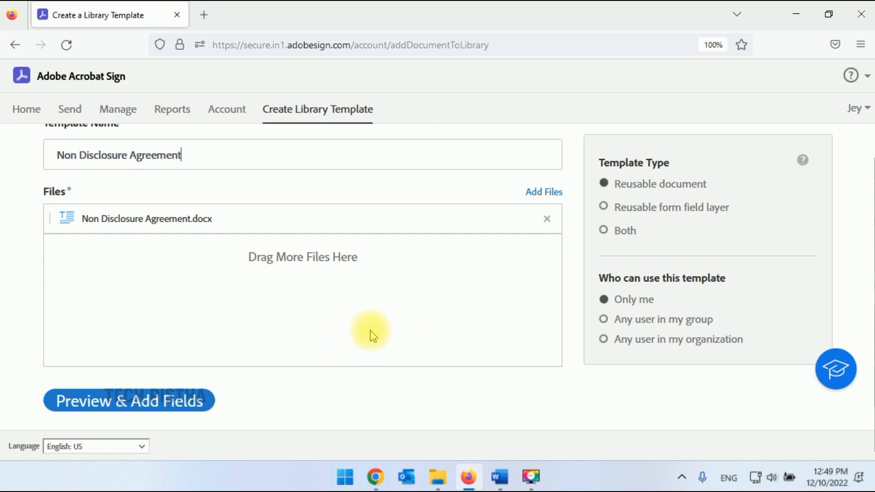
pyautogui.click(130, 407)
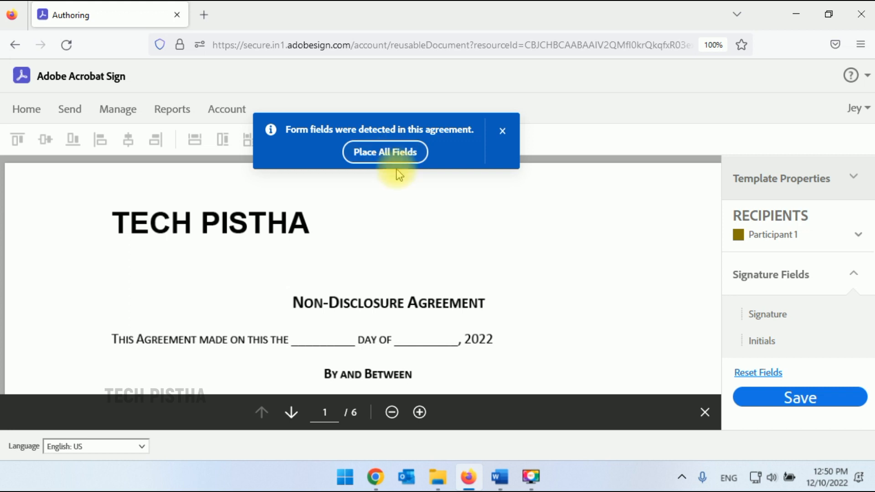
# Place all detected fields, then scroll to the Party 1 and Party2 signature fields on page 6.
pyautogui.click(396, 155)
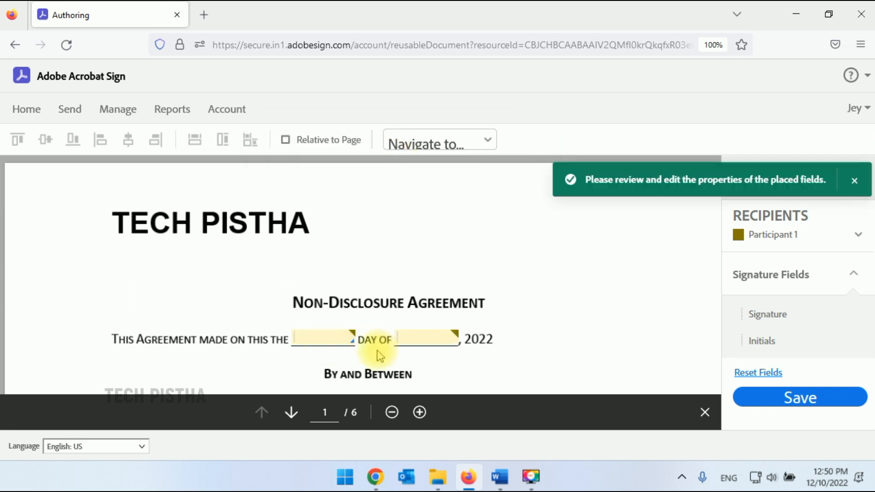
pyautogui.scroll(-2, 455, 314)
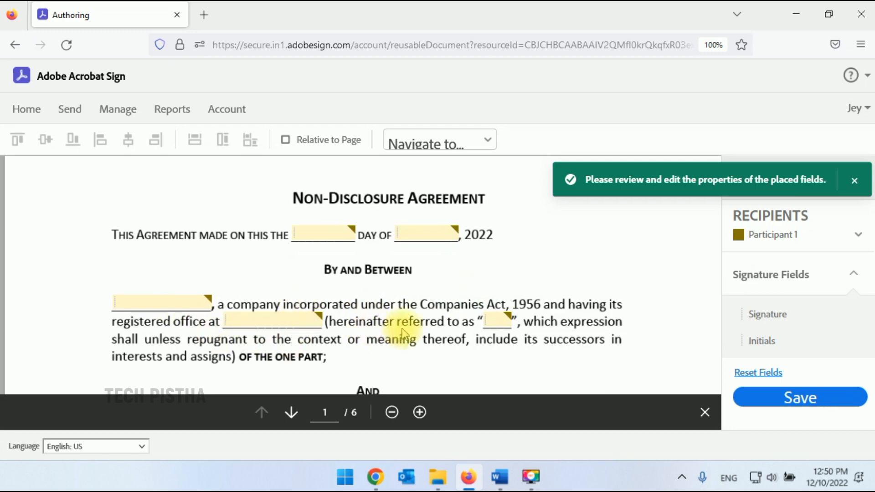
pyautogui.scroll(-2, 443, 322)
pyautogui.scroll(-15, 512, 301)
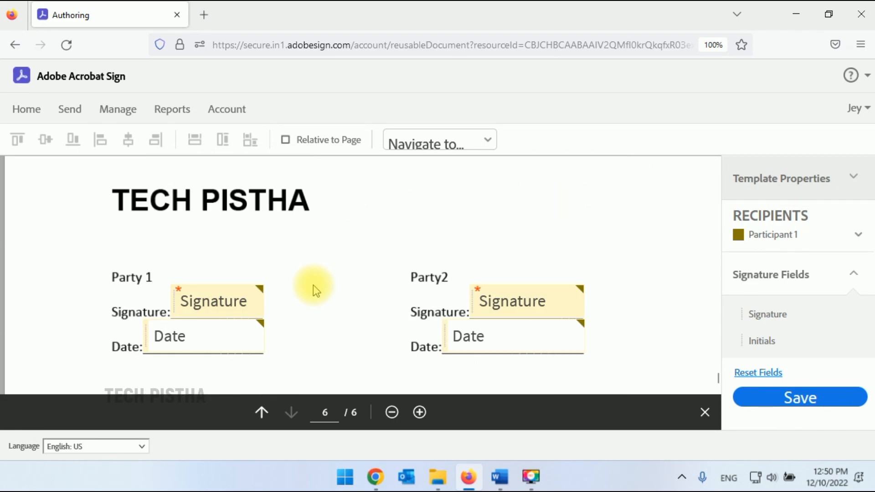
pyautogui.click(225, 300)
pyautogui.rightClick(224, 300)
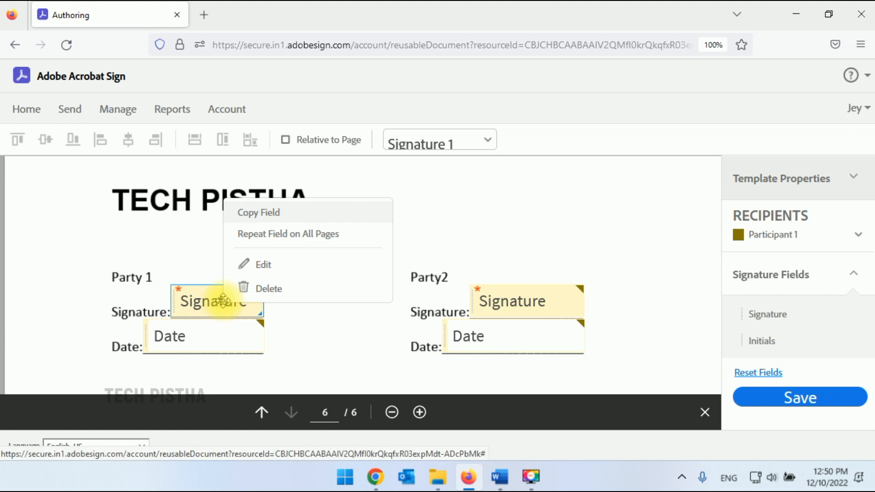
pyautogui.click(264, 267)
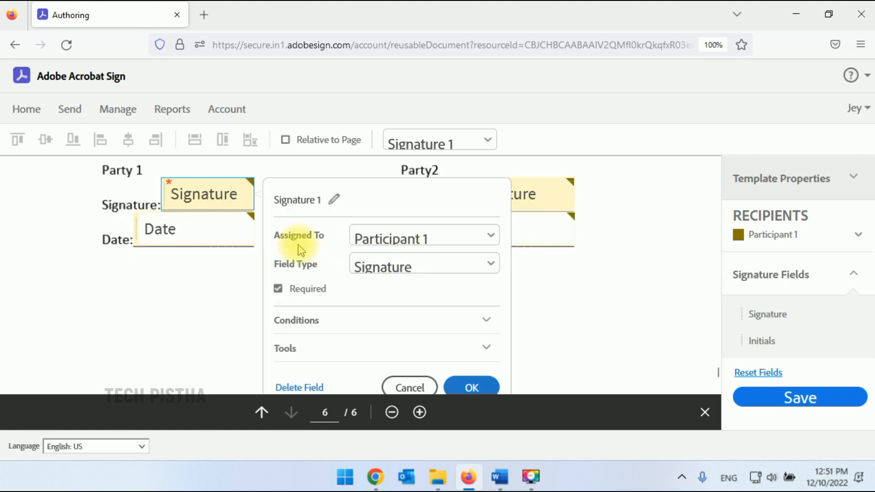
pyautogui.click(468, 241)
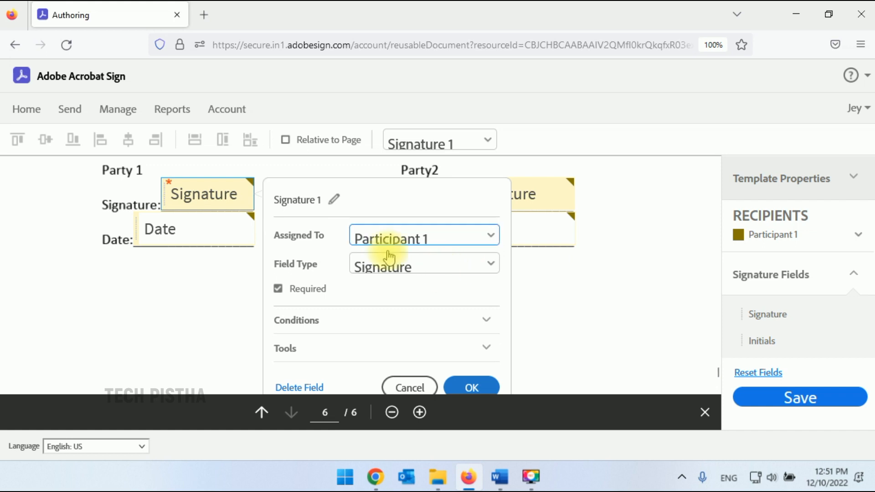
pyautogui.scroll(-2, 461, 289)
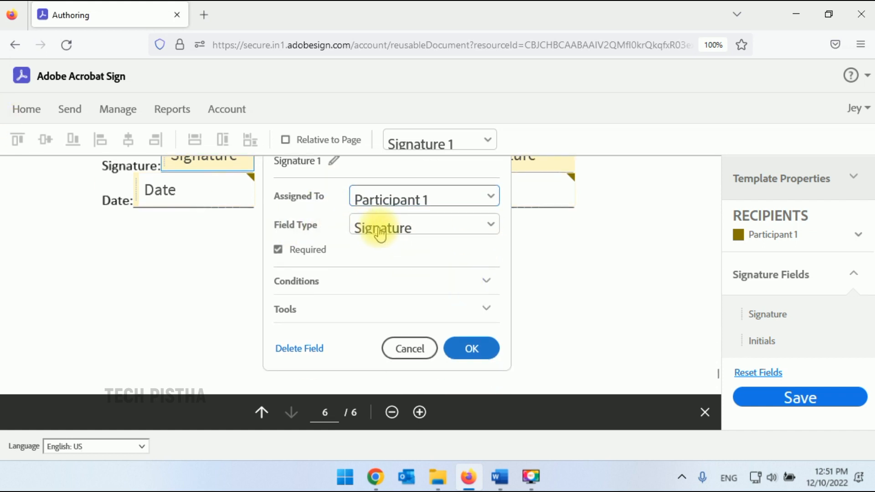
pyautogui.scroll(1, 444, 273)
pyautogui.click(459, 257)
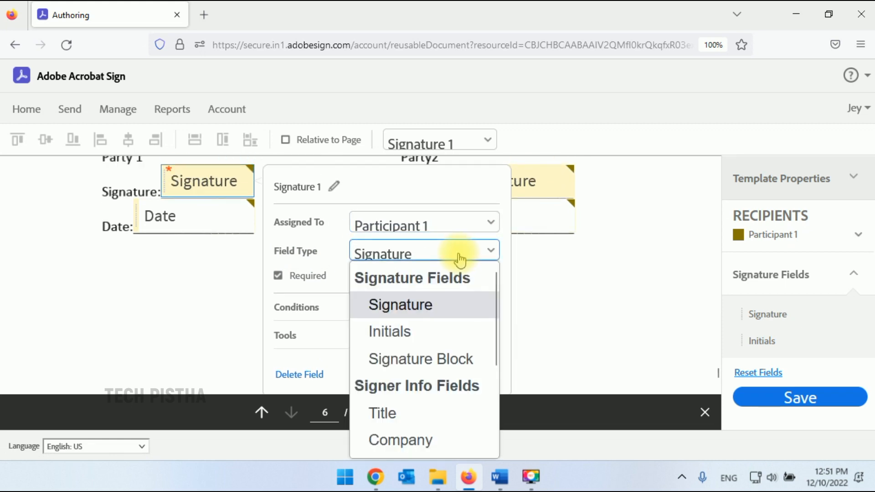
pyautogui.click(444, 302)
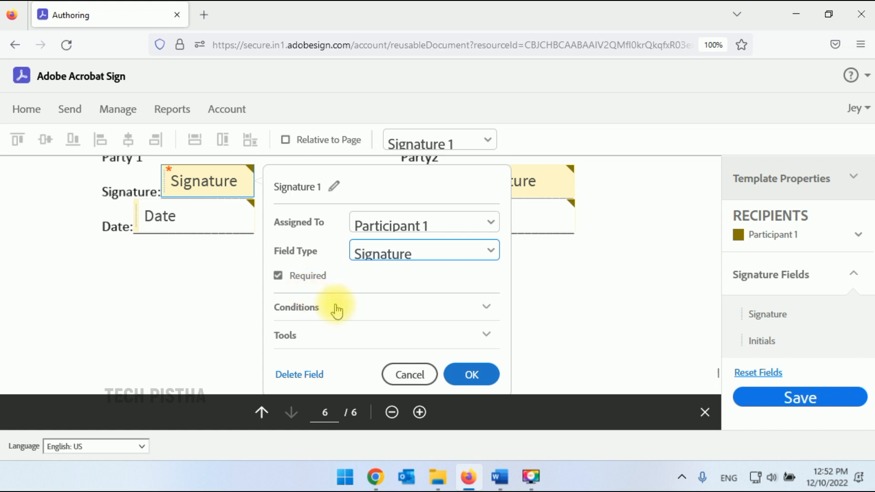
pyautogui.click(403, 314)
pyautogui.scroll(-1, 403, 315)
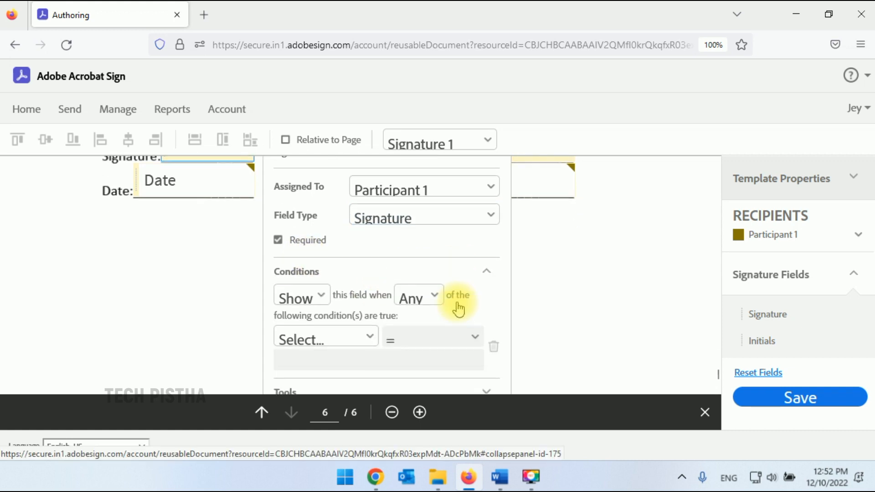
pyautogui.click(430, 272)
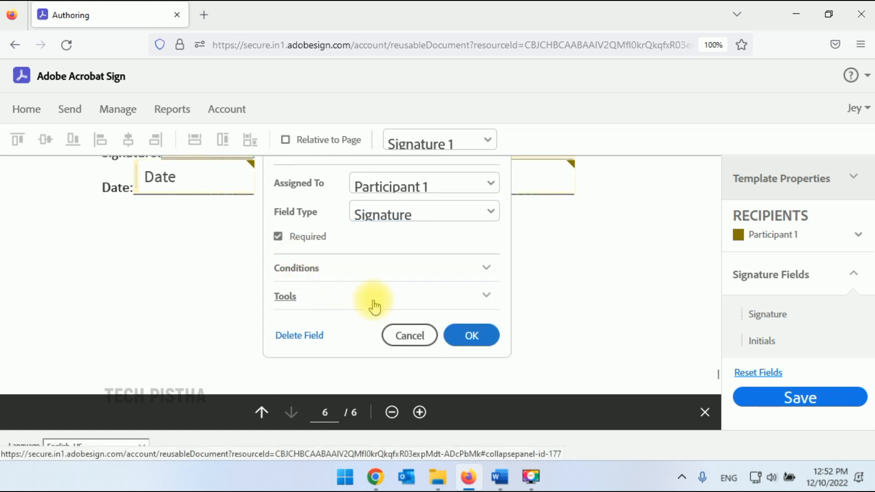
pyautogui.click(471, 339)
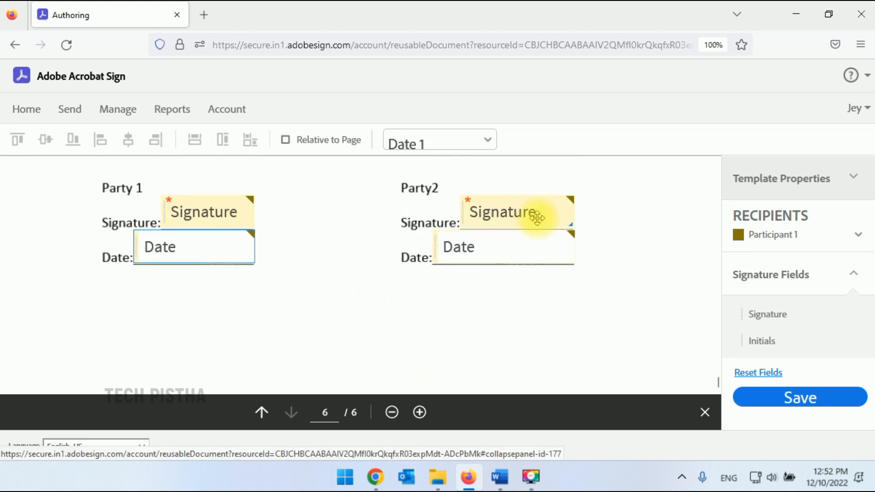
# Assign Party2's Signature 2 field to Participant 2.
pyautogui.click(537, 217)
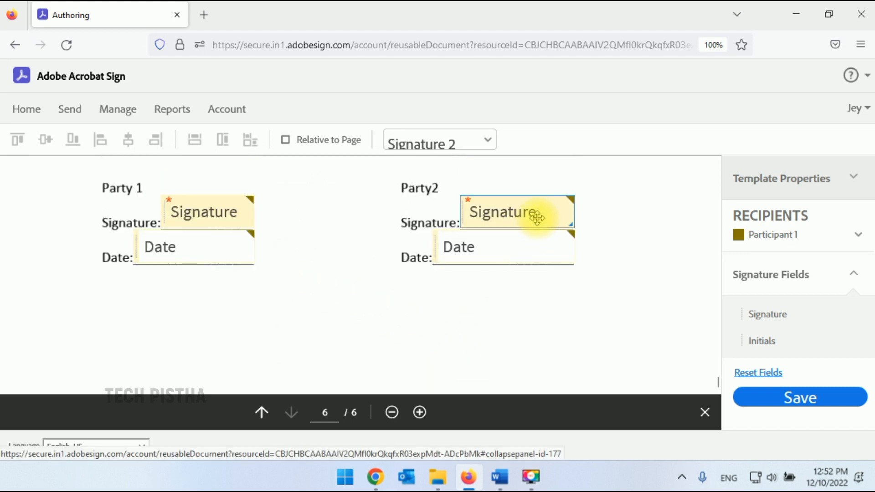
pyautogui.rightClick(538, 217)
pyautogui.click(580, 290)
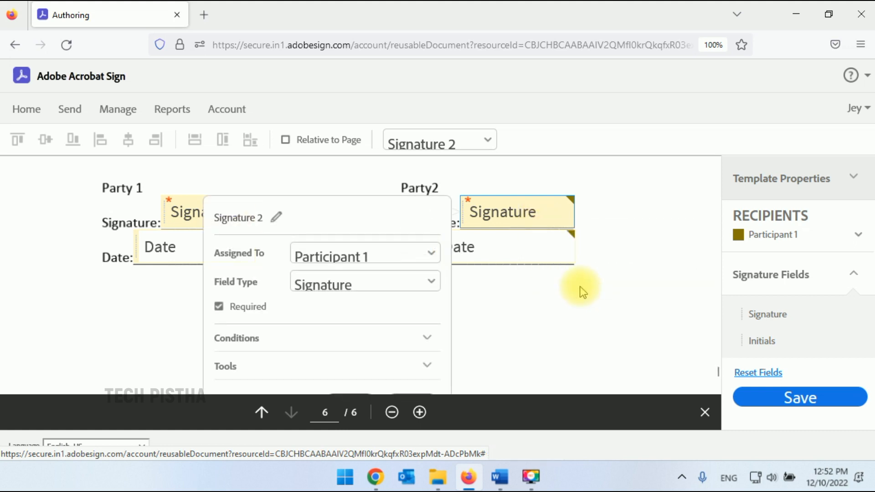
pyautogui.click(436, 238)
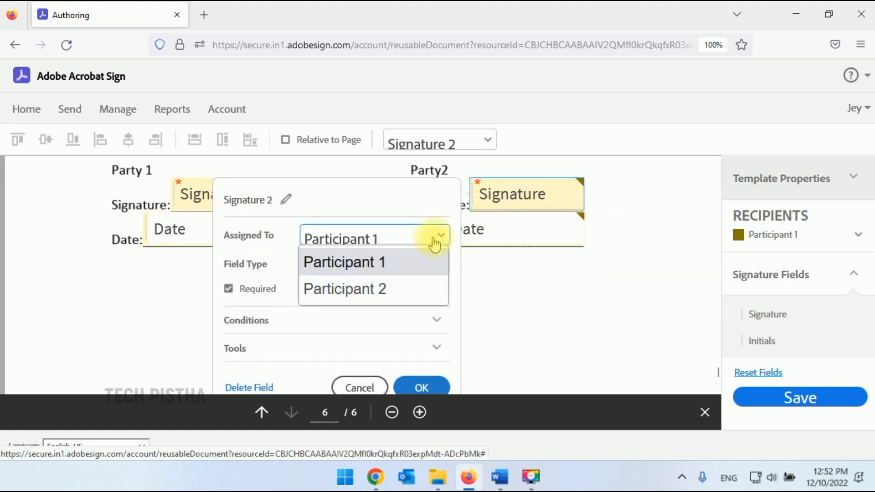
pyautogui.click(359, 292)
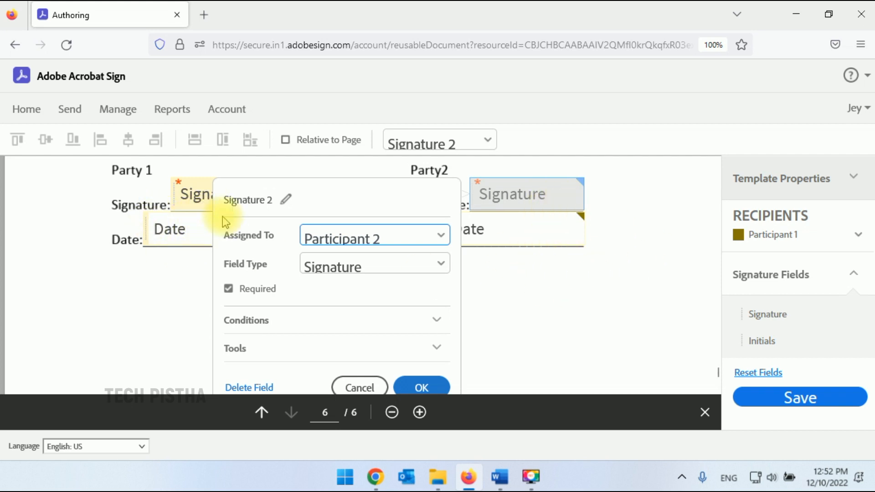
pyautogui.scroll(-1, 423, 355)
pyautogui.click(423, 355)
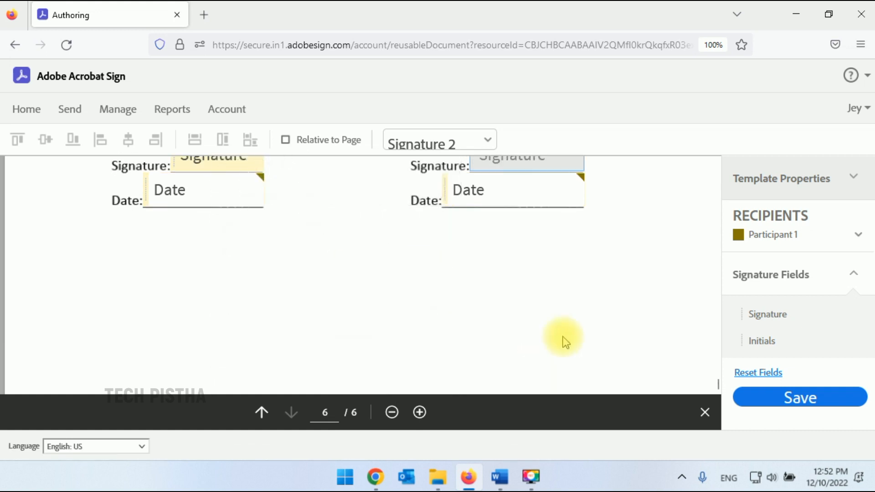
pyautogui.scroll(1, 537, 226)
# Assign Party2's Date 2 field to Participant 2.
pyautogui.click(541, 219)
pyautogui.rightClick(540, 220)
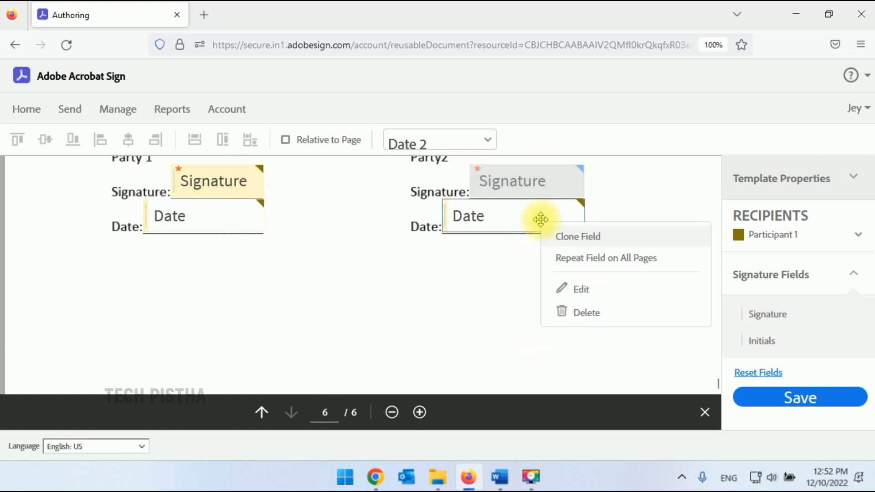
pyautogui.click(588, 292)
pyautogui.scroll(-1, 567, 302)
pyautogui.click(384, 223)
pyautogui.click(343, 273)
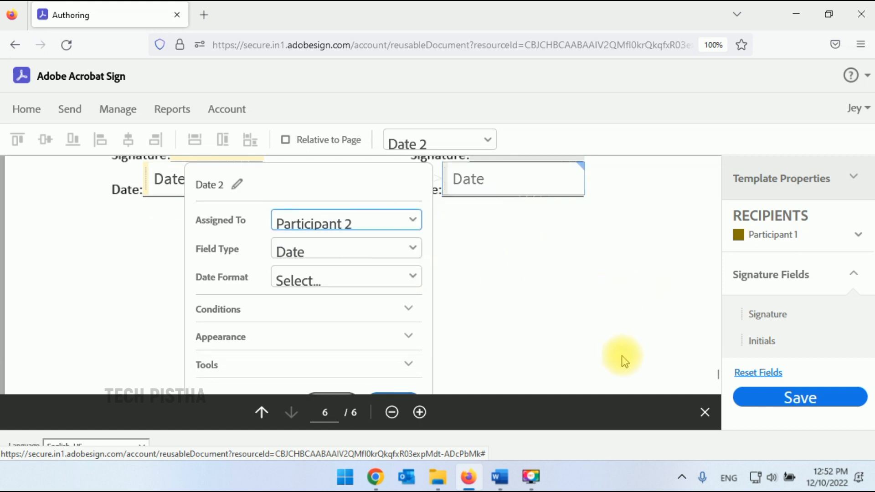
pyautogui.click(645, 316)
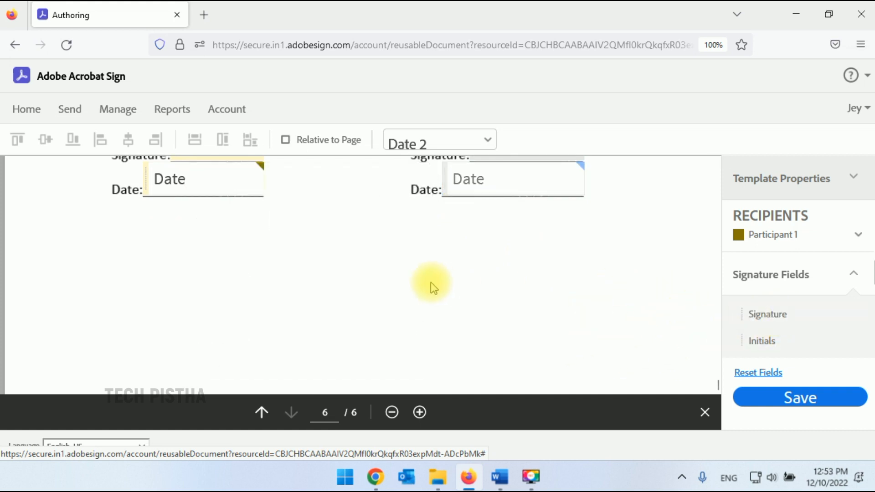
pyautogui.scroll(1, 576, 319)
# Expand the Data Fields and More Fields lists, then save the NDA template.
pyautogui.scroll(-1, 795, 331)
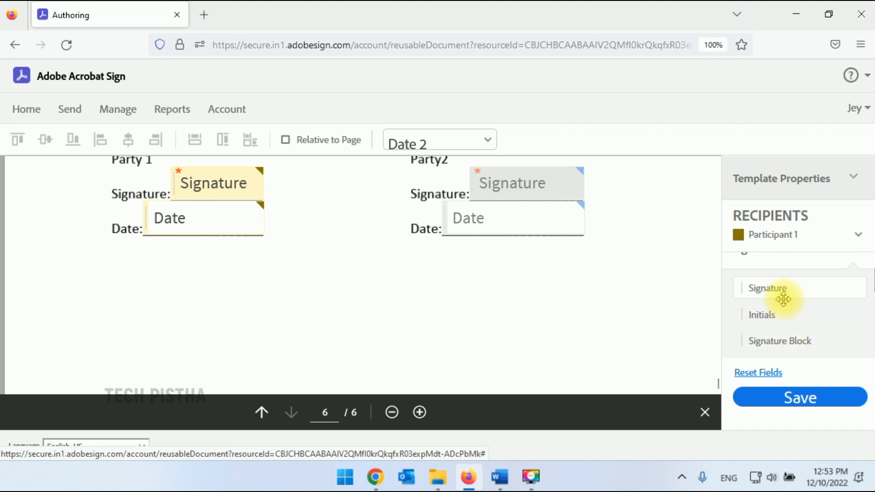
pyautogui.moveTo(774, 318); pyautogui.dragTo(198, 293)
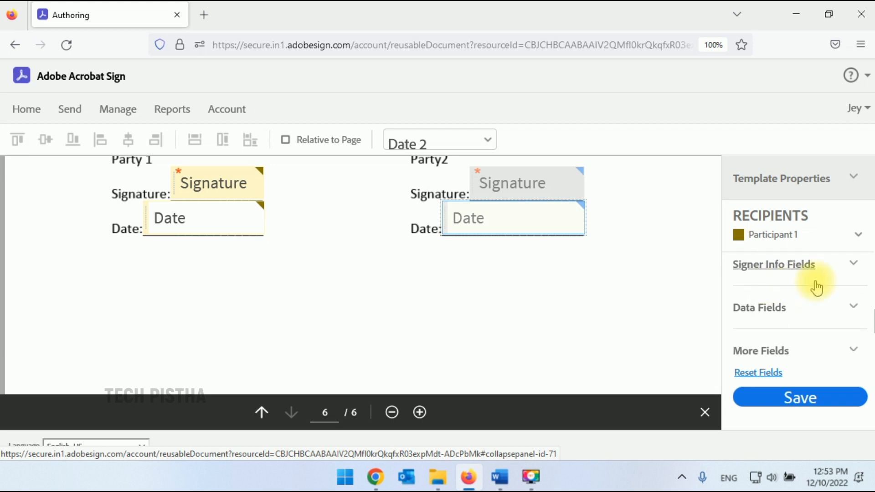
pyautogui.click(809, 310)
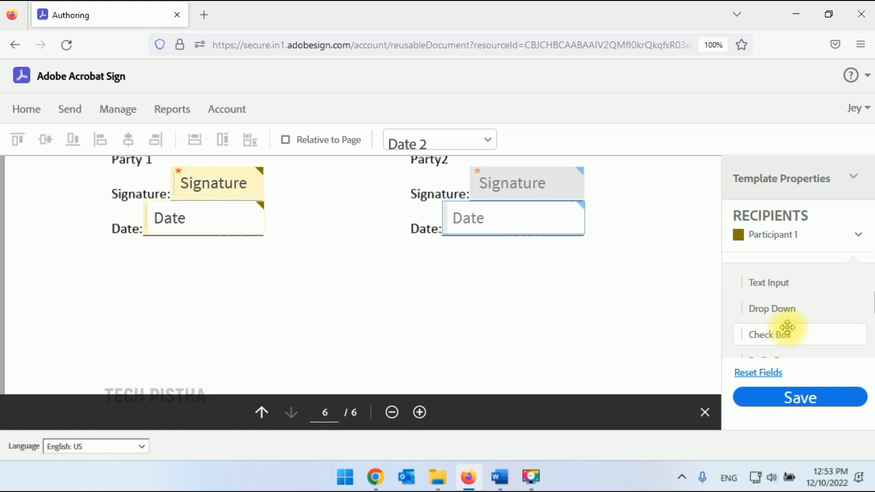
pyautogui.scroll(-3, 802, 310)
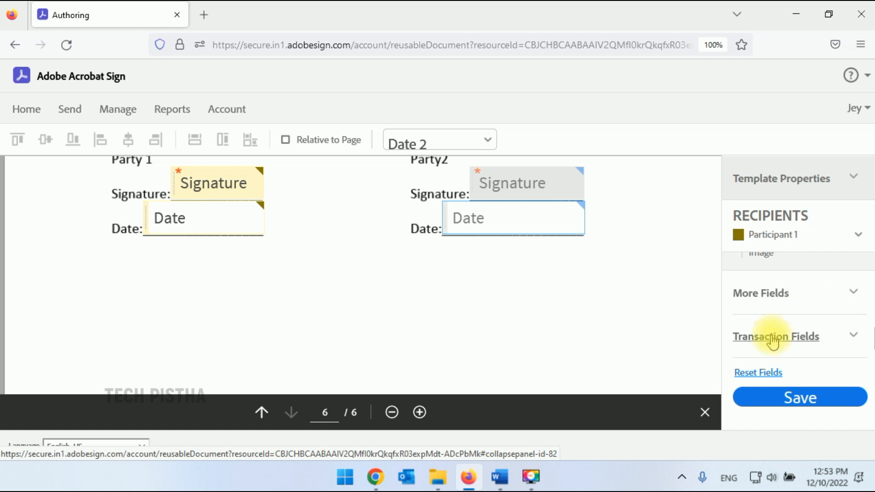
pyautogui.click(811, 300)
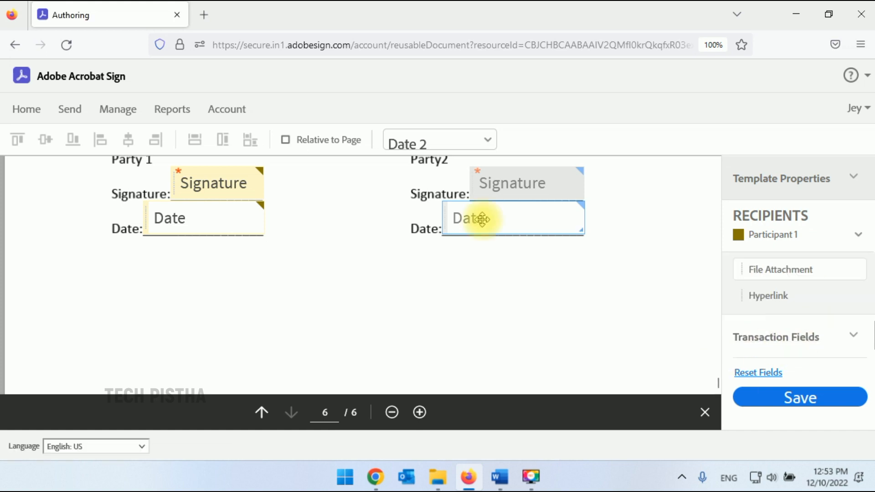
pyautogui.scroll(2, 631, 301)
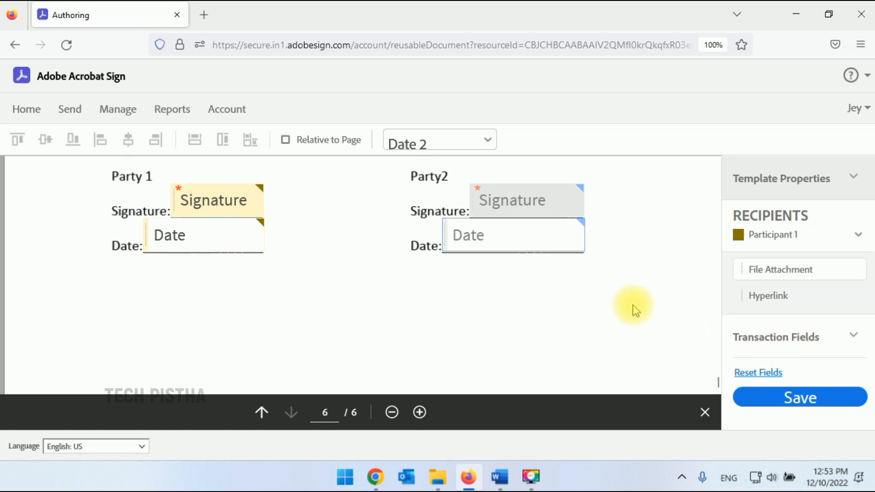
pyautogui.click(820, 403)
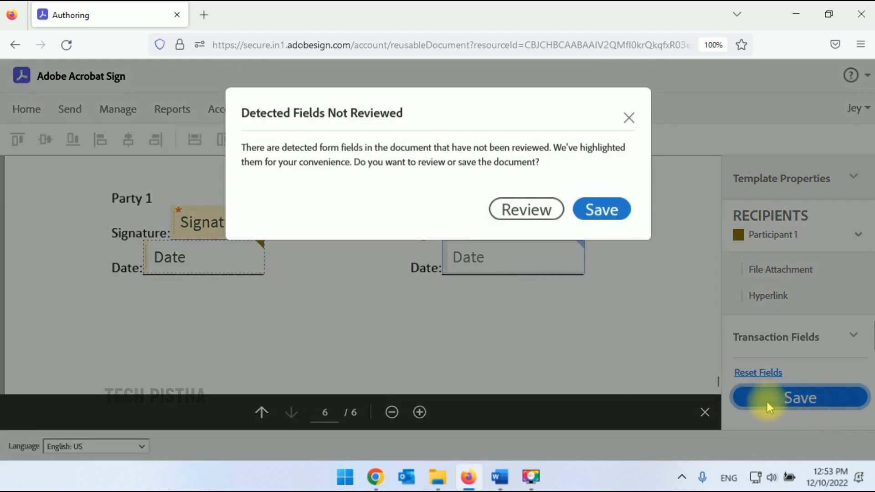
# Save without reviewing the detected fields, then choose Send a new document.
pyautogui.click(602, 212)
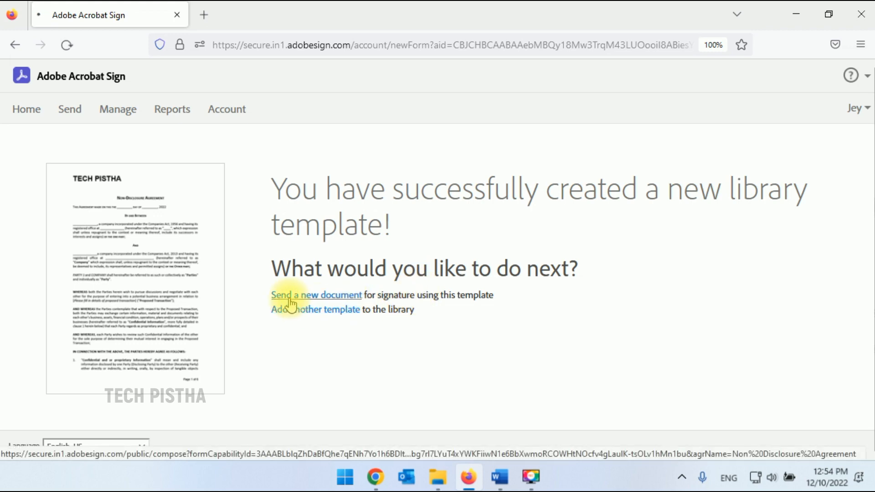
pyautogui.click(290, 303)
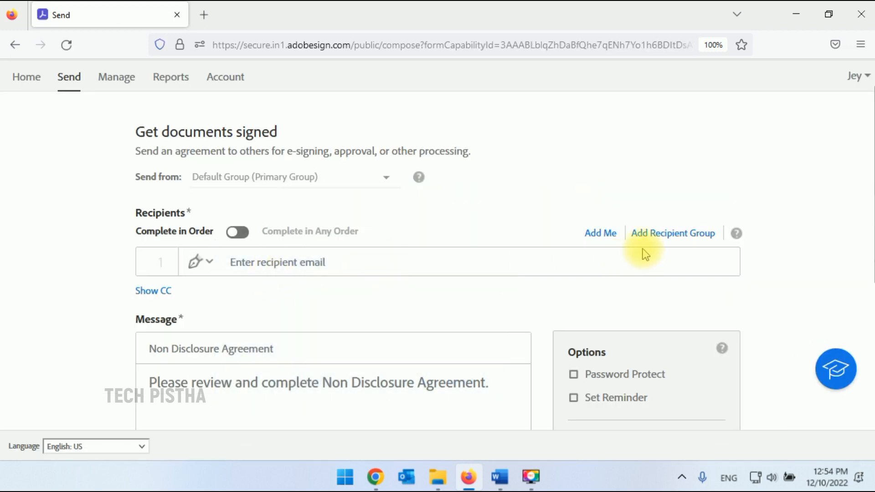
# Add myself as recipient 1 and the second signer's e-mail as recipient 2, then continue.
pyautogui.click(266, 264)
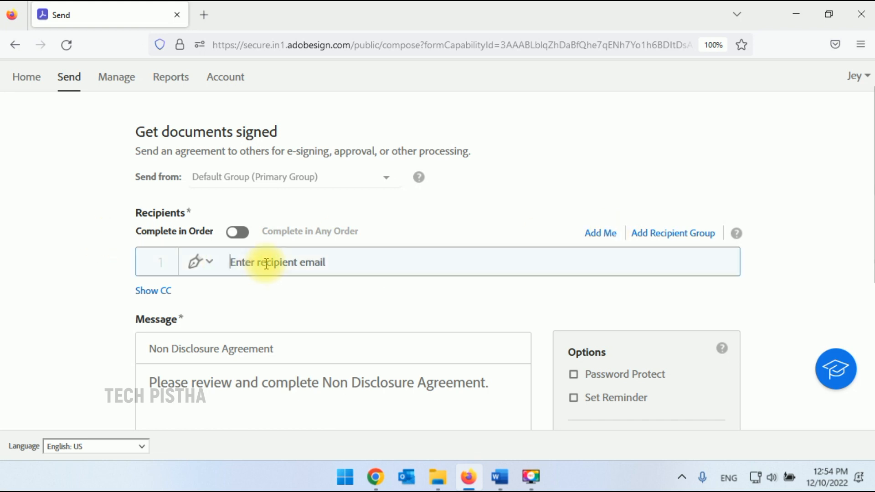
pyautogui.click(601, 235)
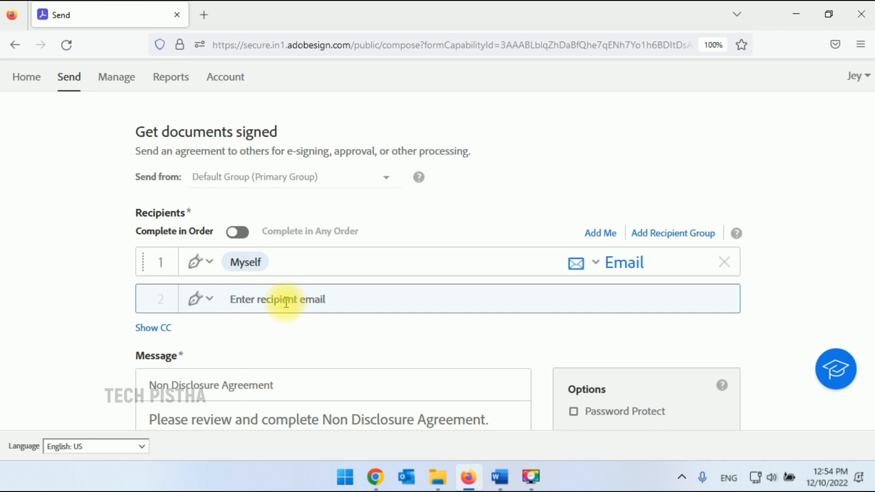
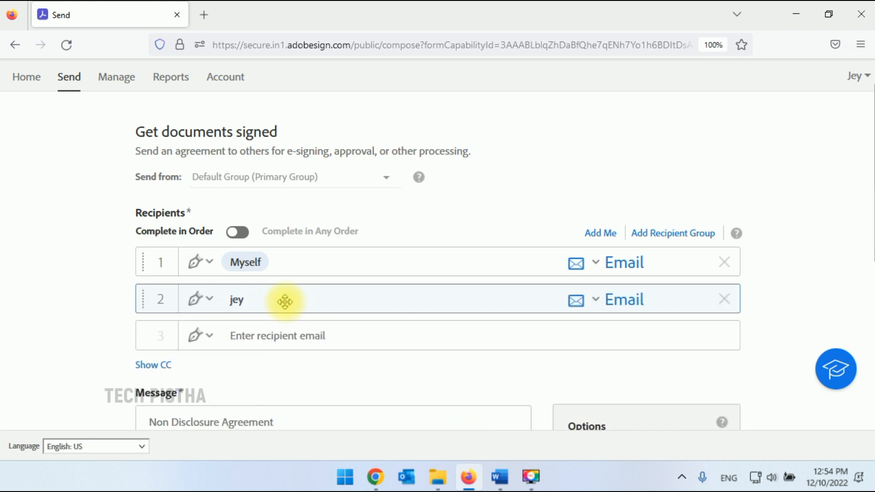
pyautogui.scroll(-2, 492, 303)
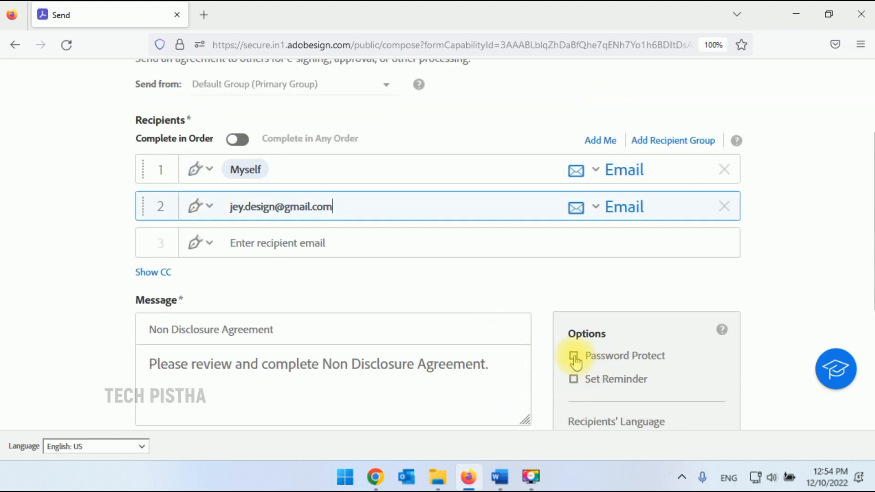
pyautogui.scroll(-6, 577, 391)
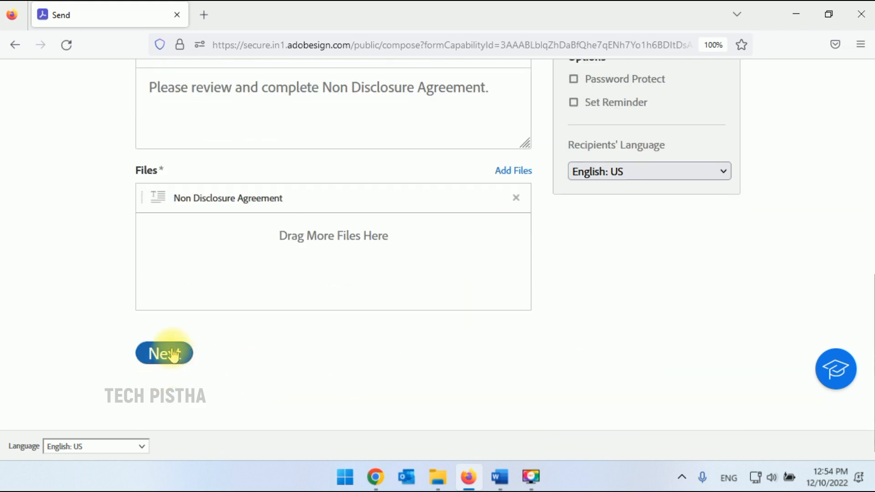
pyautogui.click(172, 354)
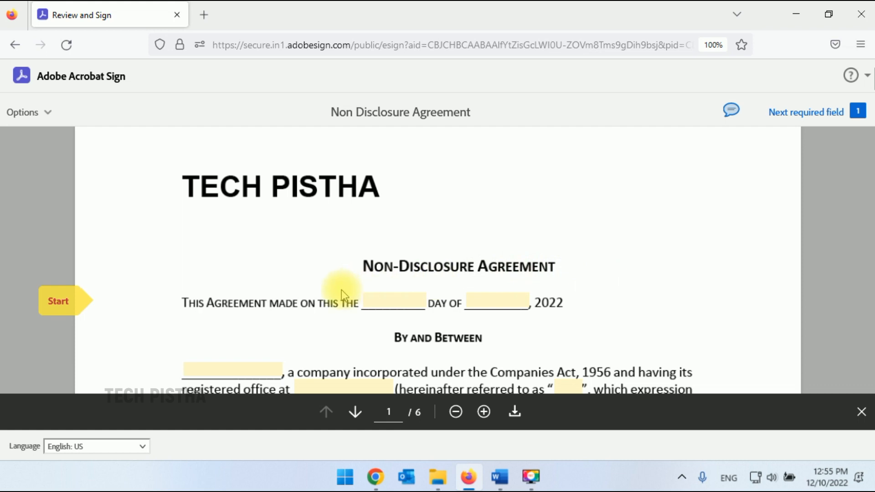
# Enter 20 in the required years field and start Party 1's signature.
pyautogui.click(392, 303)
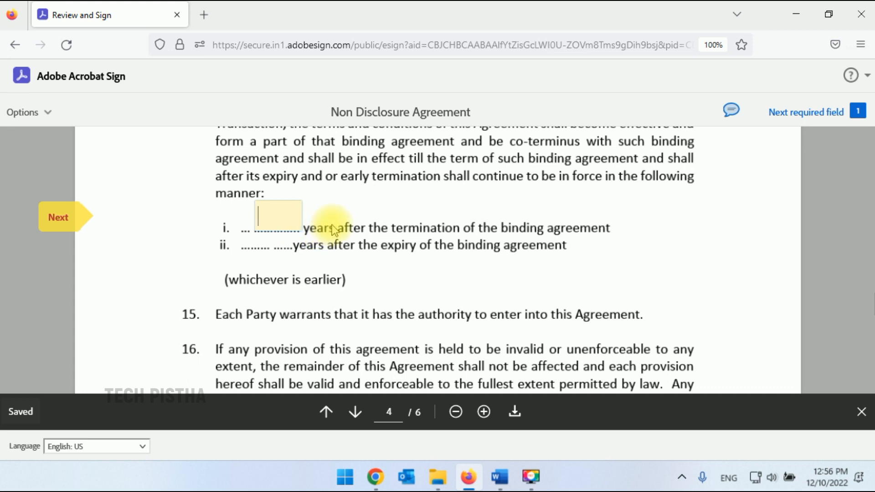
pyautogui.write('20')
pyautogui.press('Tab')
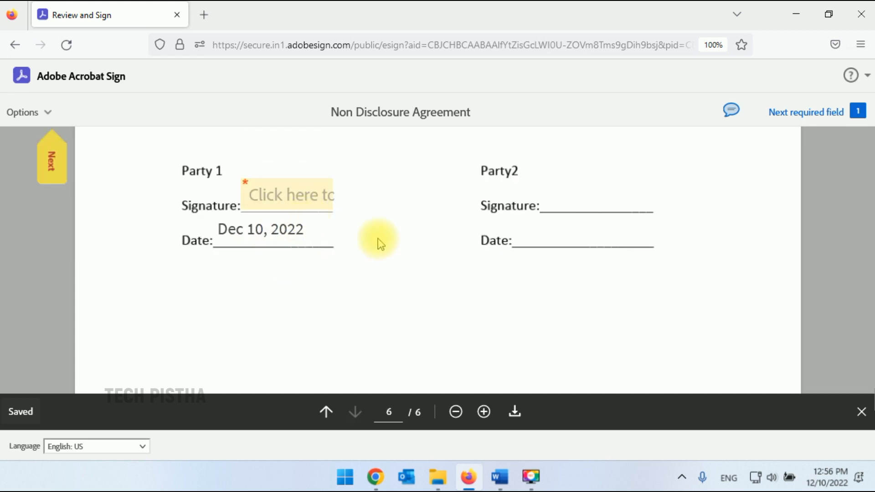
pyautogui.scroll(1, 378, 239)
pyautogui.click(299, 257)
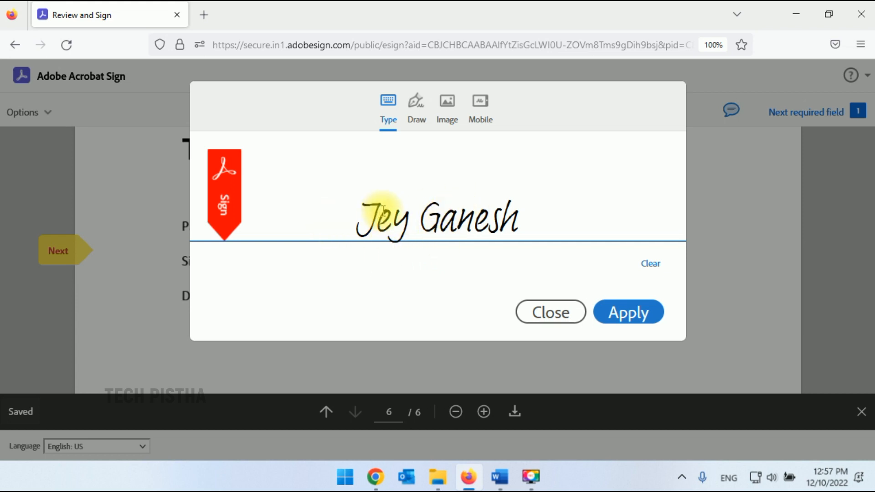
# Draw a signature on the Draw tab and apply it to Party 1's signature field.
pyautogui.click(532, 219)
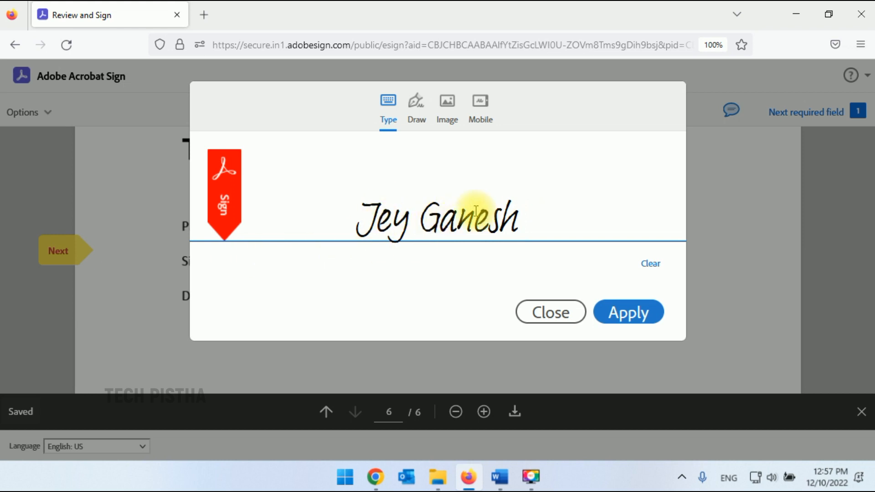
pyautogui.click(416, 110)
pyautogui.moveTo(338, 150)
pyautogui.mouseDown()
pyautogui.moveTo(336, 235)
pyautogui.moveTo(435, 186)
pyautogui.mouseUp()
pyautogui.moveTo(429, 234); pyautogui.dragTo(440, 224)
pyautogui.moveTo(538, 161); pyautogui.dragTo(431, 227)
pyautogui.click(447, 111)
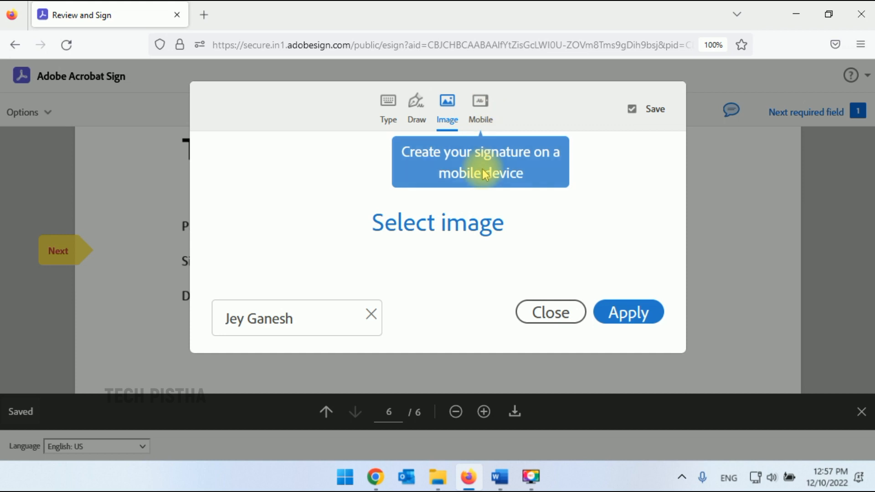
pyautogui.click(481, 113)
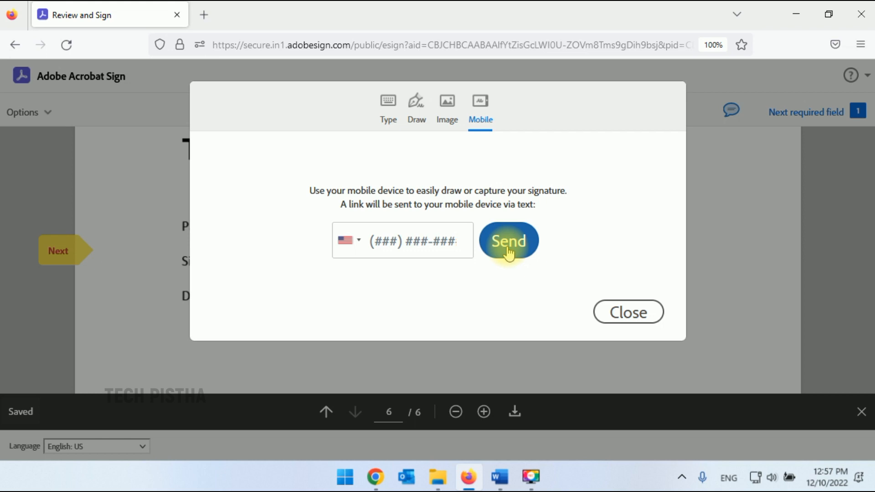
pyautogui.click(414, 117)
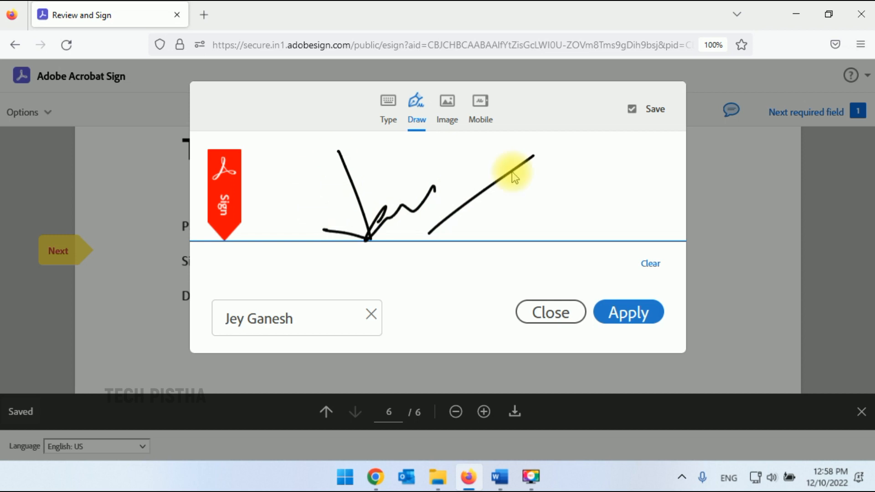
pyautogui.click(630, 319)
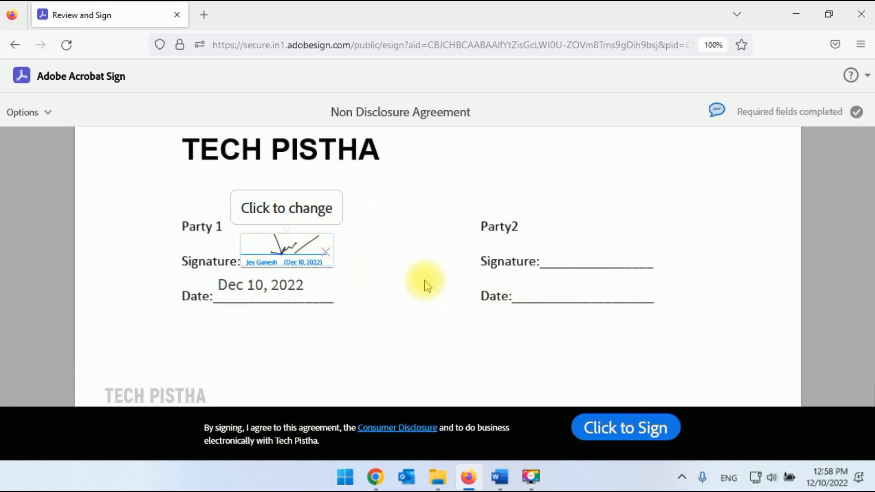
# Finalize Party 1's signature with Click to Sign and move to the Gmail inbox.
pyautogui.click(623, 432)
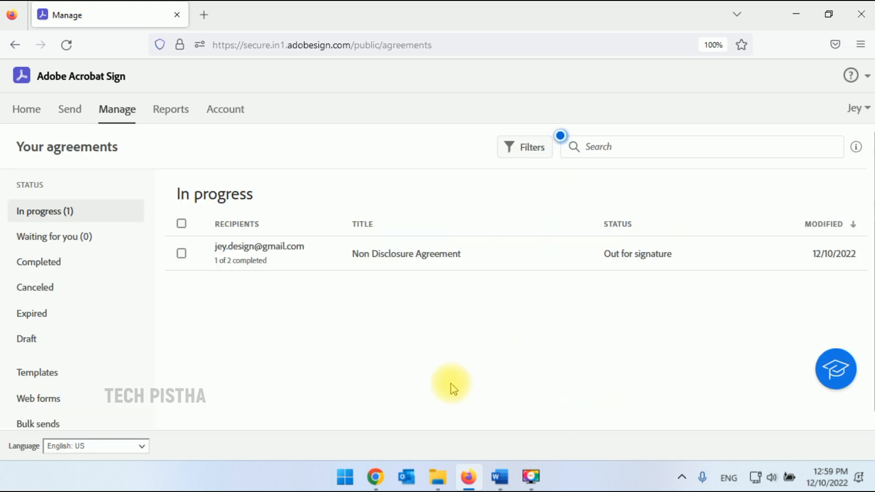
pyautogui.click(375, 477)
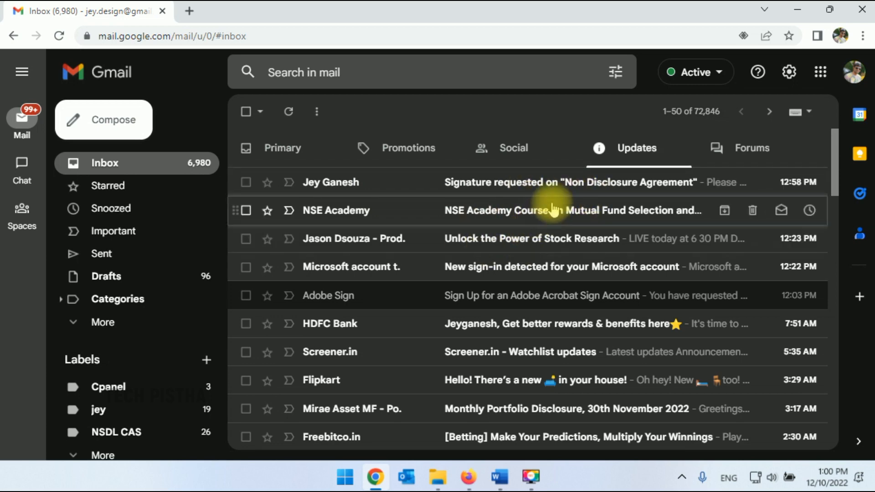
# Open the 'Signature requested on Non Disclosure Agreement' email and go to its Review and sign link.
pyautogui.click(552, 182)
pyautogui.scroll(-1, 653, 339)
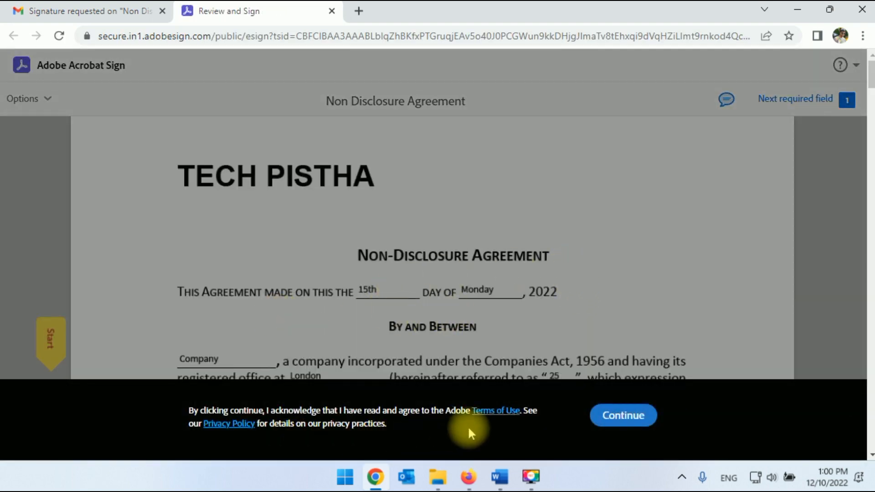
# Accept the terms, read through the NDA, and start Party2's signature field on page 6.
pyautogui.click(620, 424)
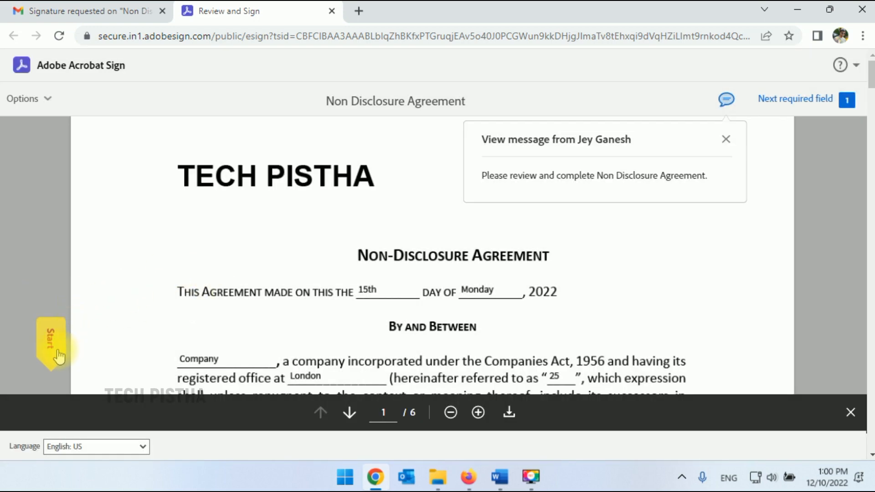
pyautogui.scroll(-10, 562, 273)
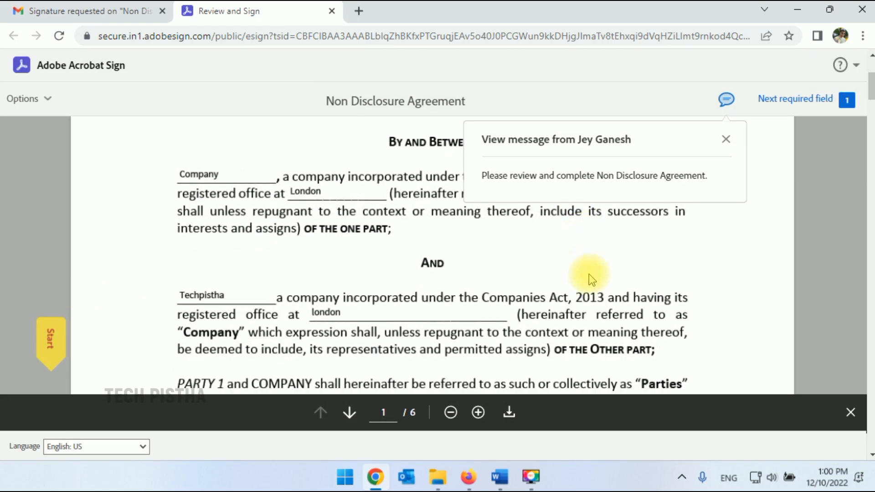
pyautogui.scroll(-20, 570, 272)
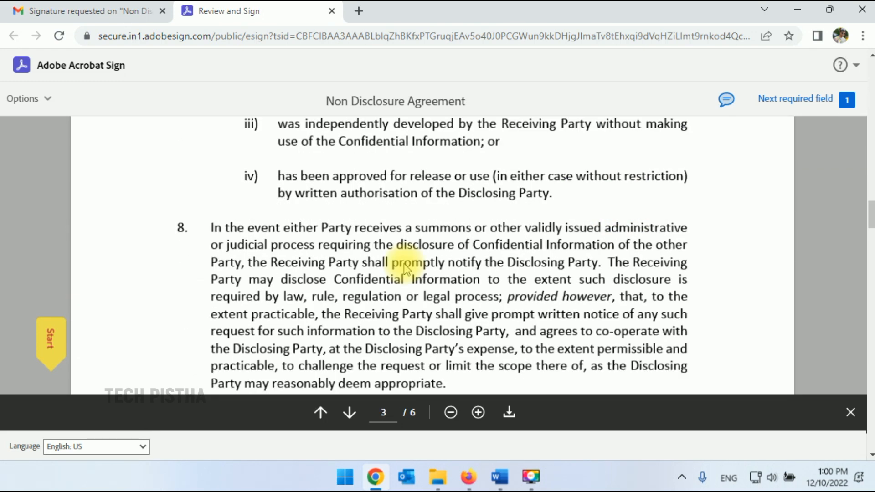
pyautogui.click(52, 346)
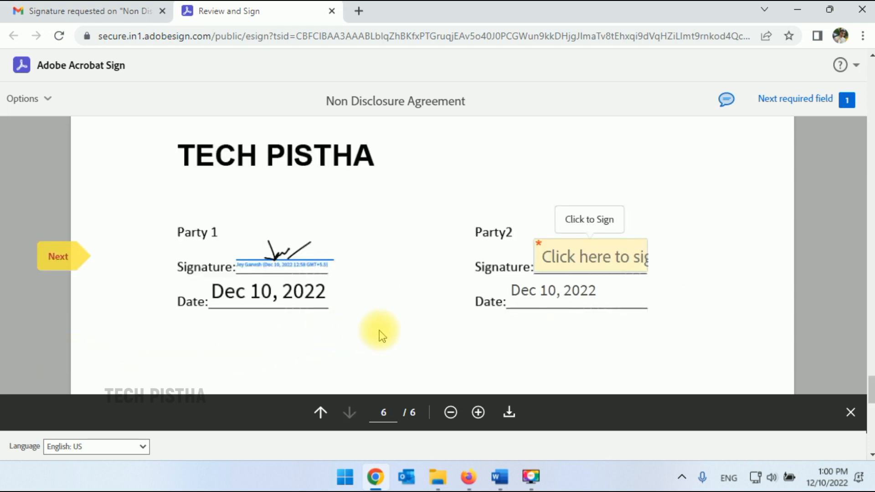
pyautogui.click(577, 261)
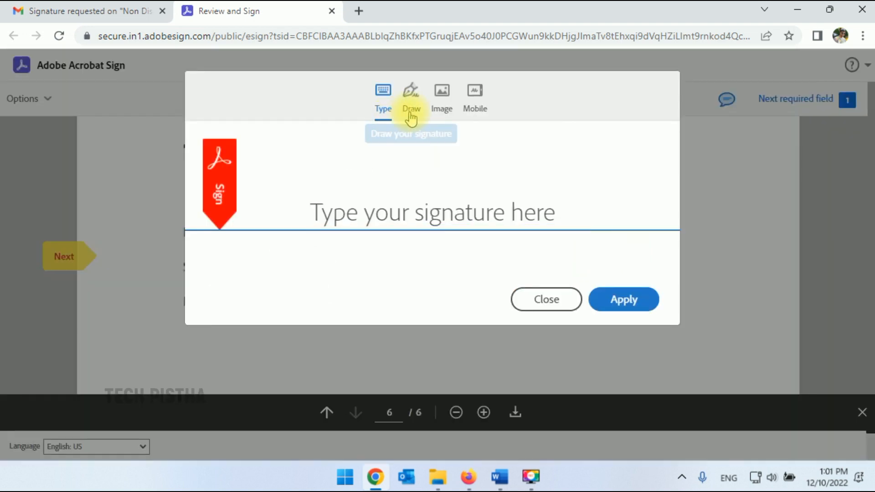
# Apply a hand-drawn Party2 signature and submit the signed Non Disclosure Agreement.
pyautogui.click(411, 94)
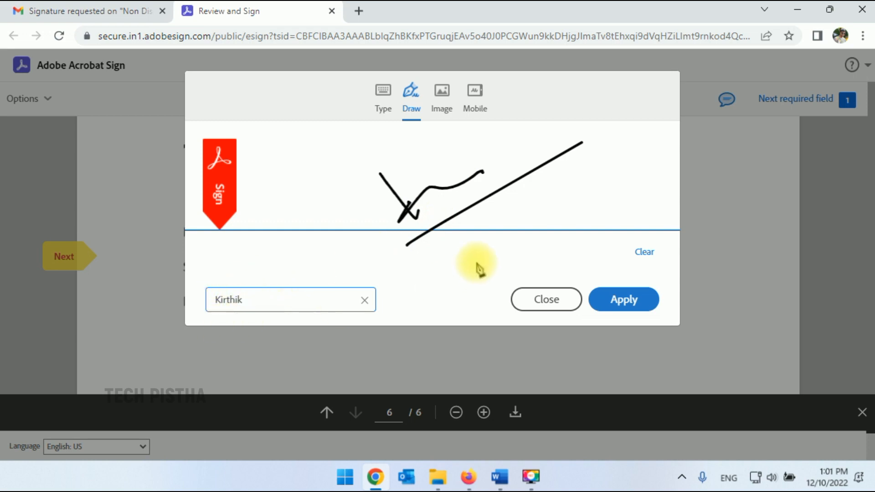
pyautogui.click(627, 300)
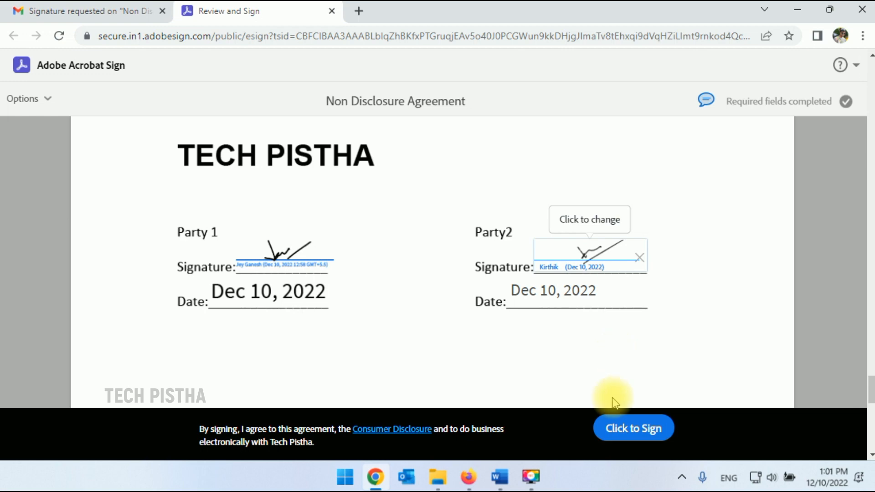
pyautogui.click(635, 435)
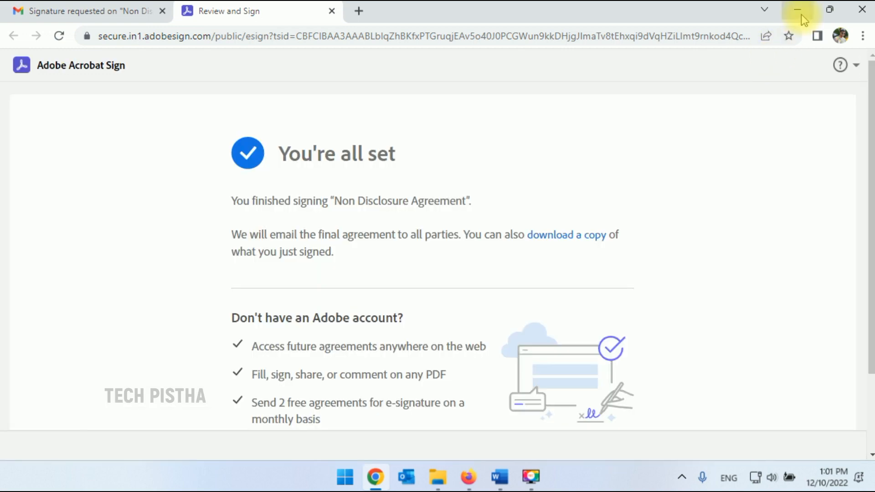
# Refresh the agreements list and open the signed NDA from the Completed agreements.
pyautogui.click(801, 9)
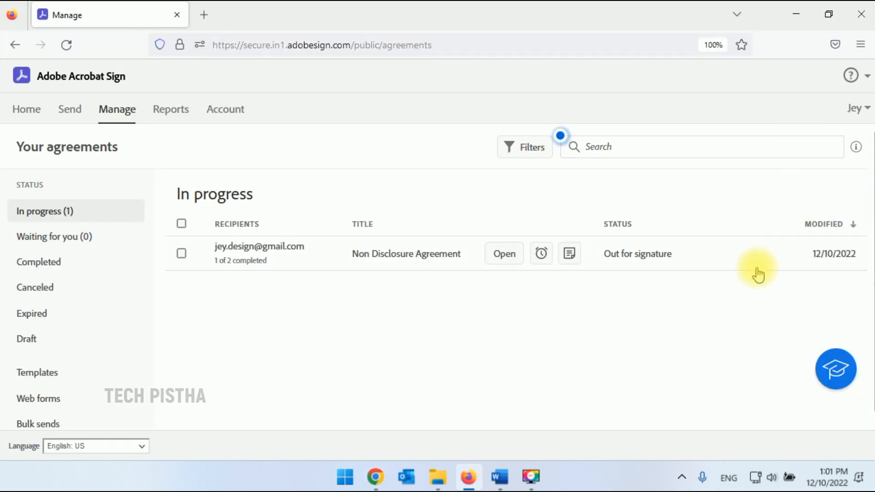
pyautogui.rightClick(494, 352)
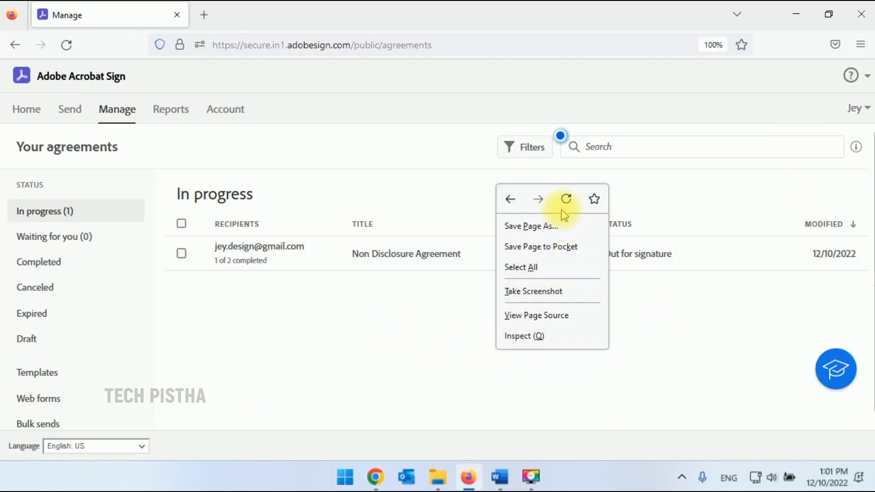
pyautogui.click(566, 197)
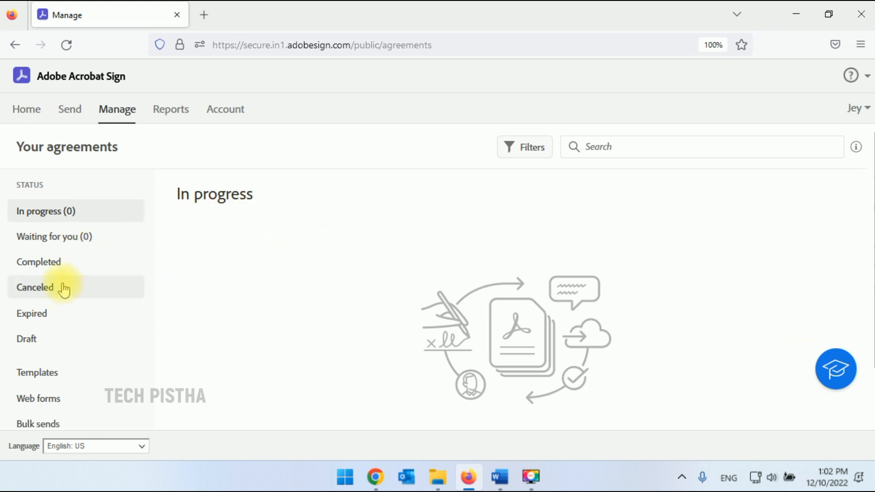
pyautogui.click(48, 261)
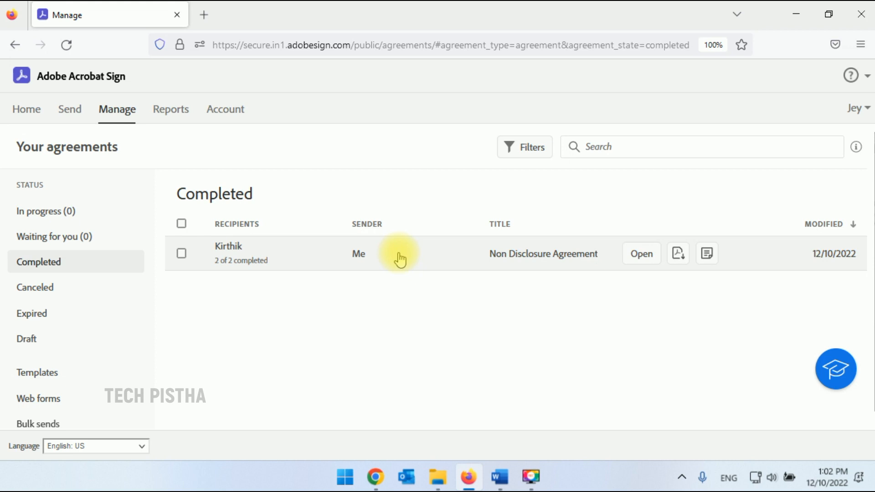
pyautogui.click(399, 260)
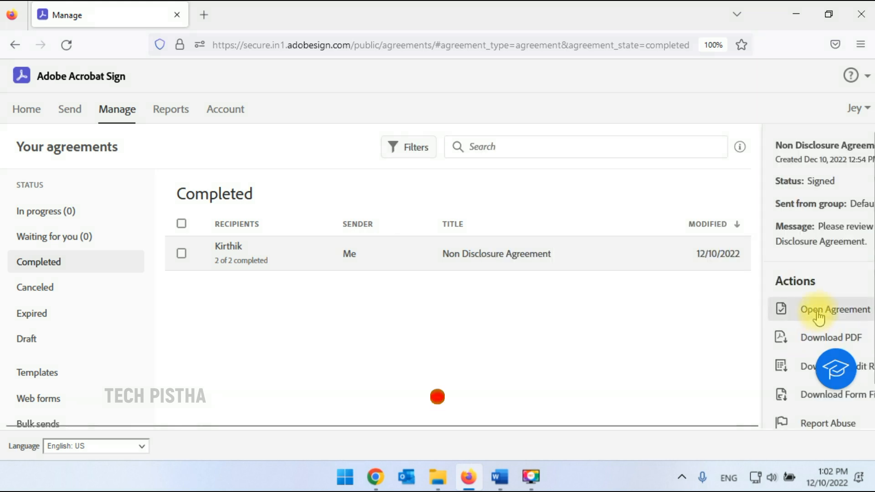
pyautogui.click(822, 311)
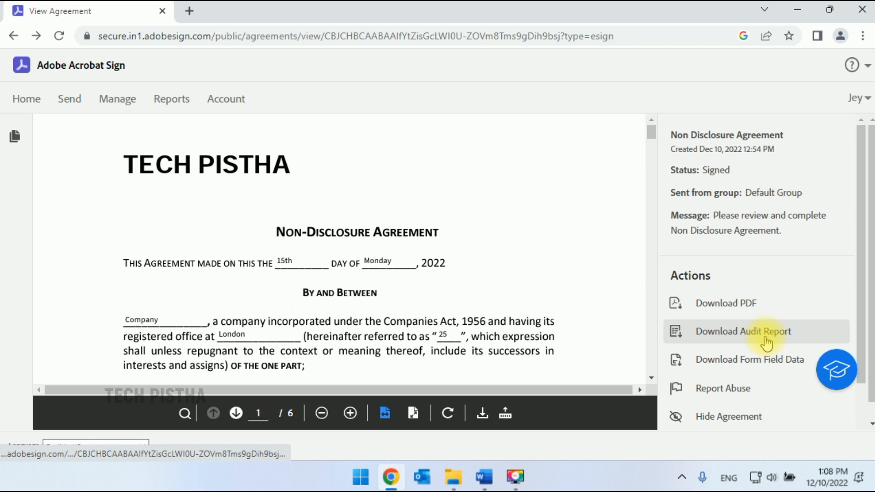
# Download the NDA audit report, scroll through it in Chrome's PDF viewer, and close it.
pyautogui.click(767, 343)
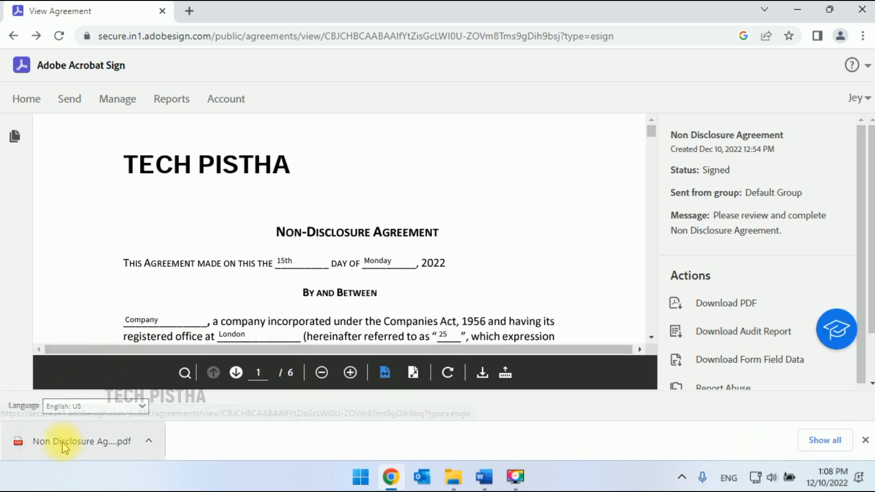
pyautogui.click(58, 445)
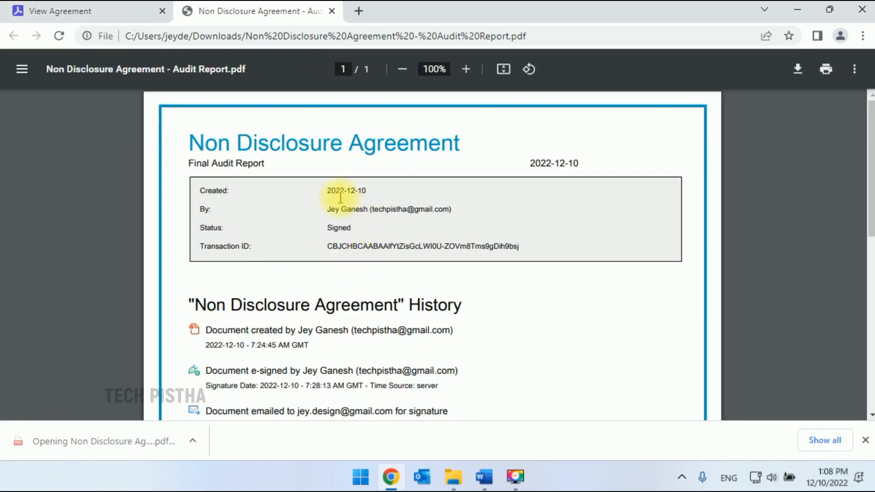
pyautogui.scroll(-2, 437, 231)
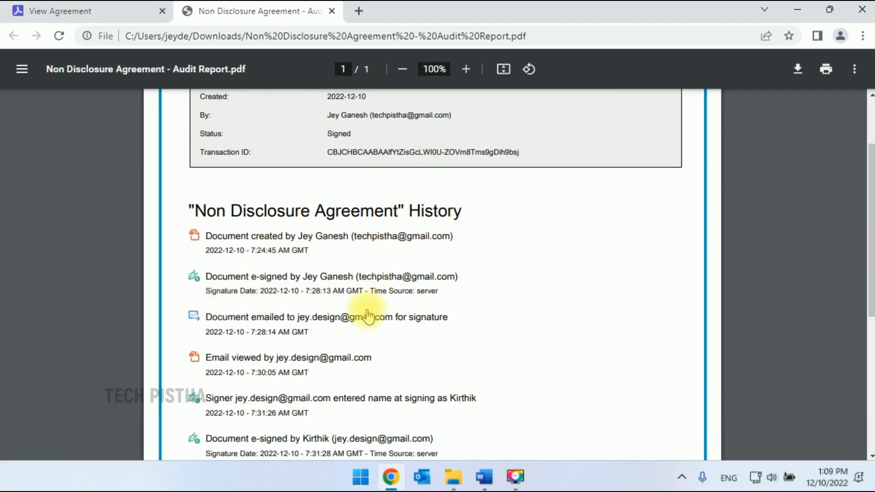
pyautogui.scroll(-2, 416, 287)
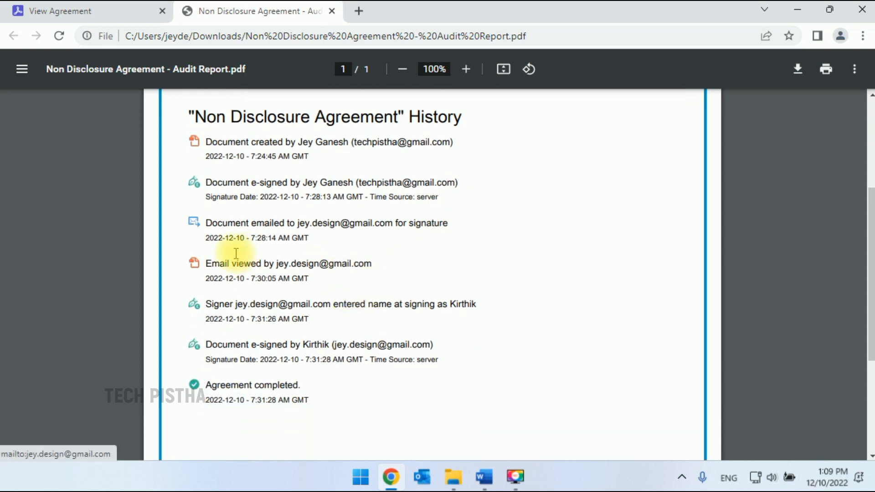
pyautogui.scroll(-3, 394, 278)
pyautogui.scroll(7, 405, 237)
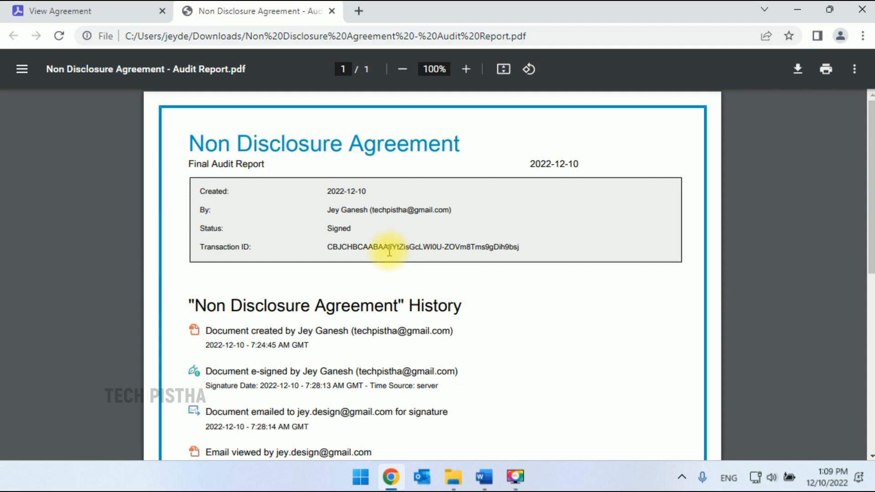
pyautogui.hotkey('ctrl', 'w')
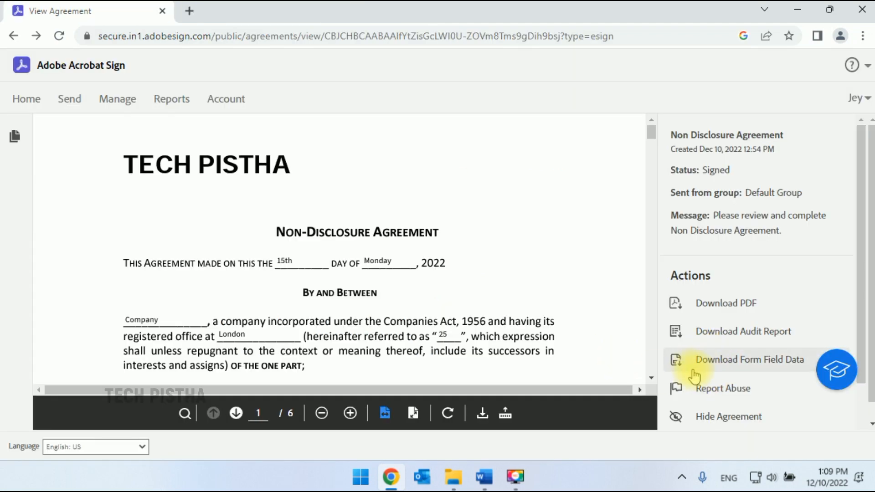
# Download the NDA form field data CSV, check it in Excel, and close the workbook.
pyautogui.click(742, 363)
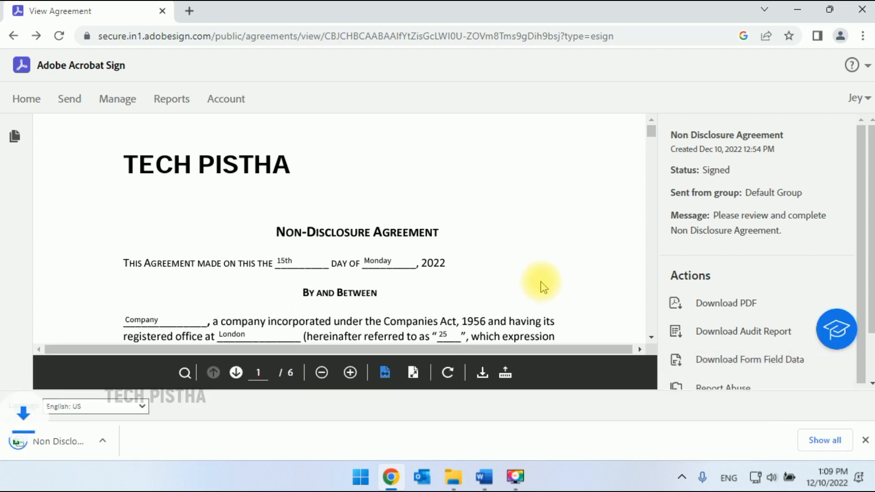
pyautogui.click(73, 440)
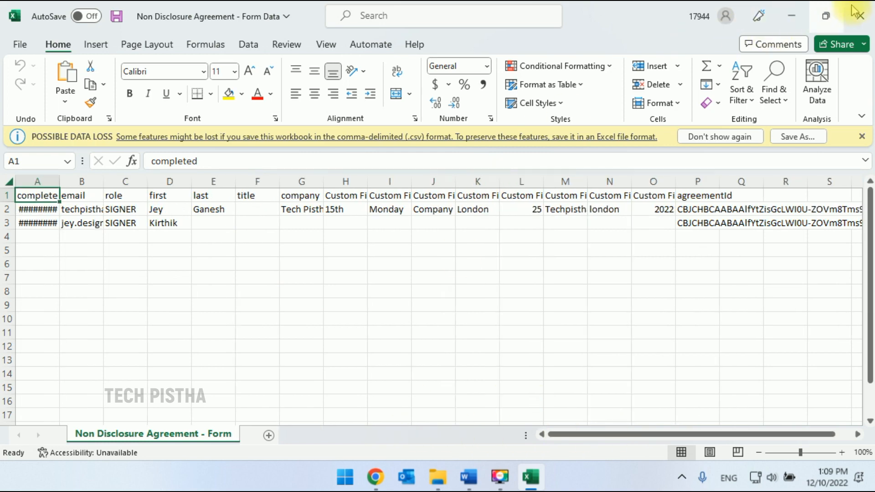
pyautogui.click(859, 16)
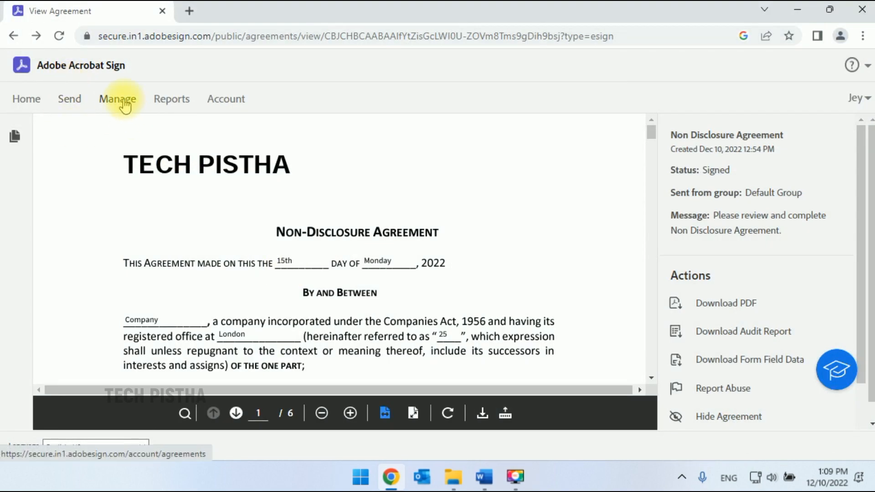
# Go to Manage, show Templates, and open the Non Disclosure Agreement template.
pyautogui.click(120, 101)
pyautogui.scroll(-2, 125, 253)
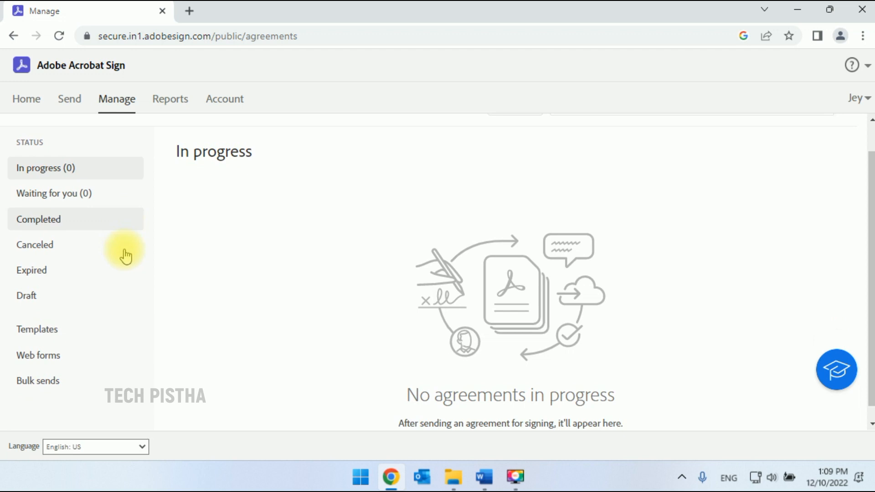
pyautogui.click(59, 318)
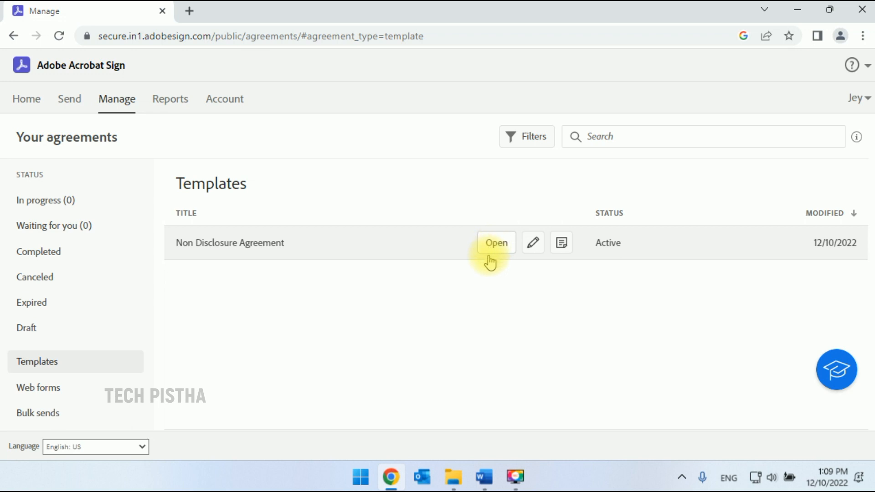
pyautogui.click(496, 244)
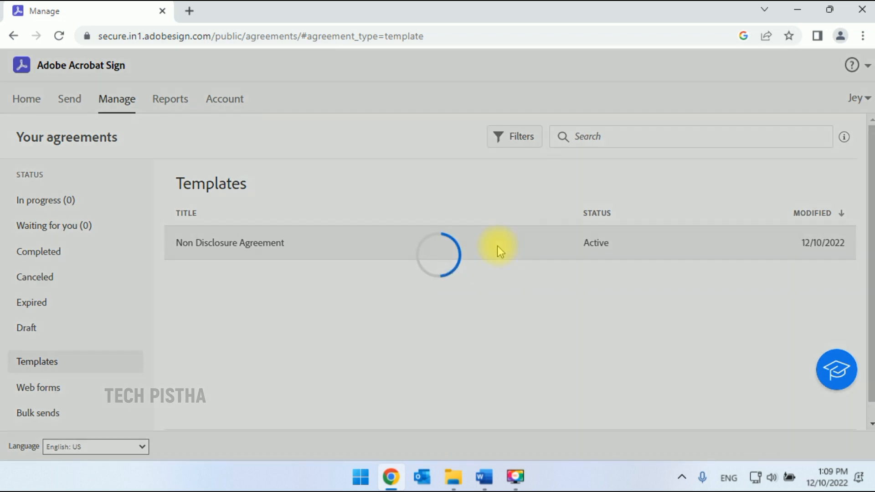